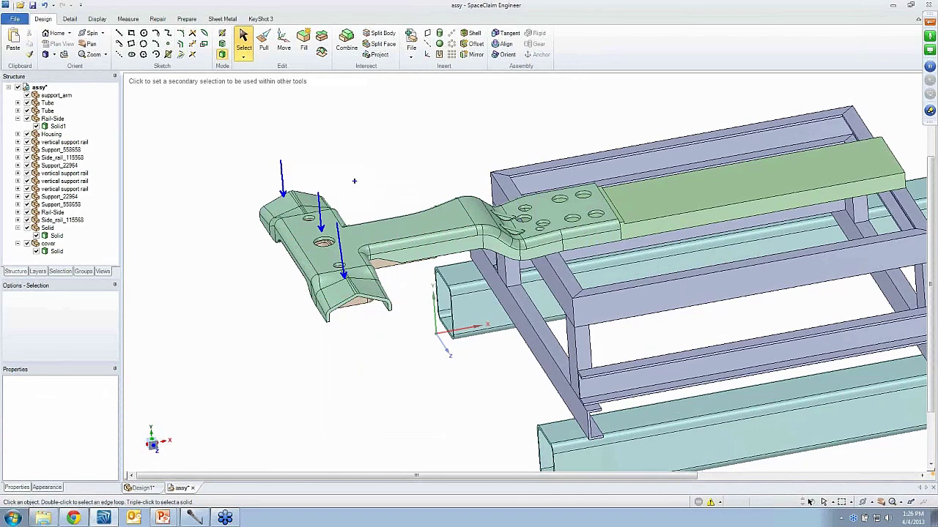
Start a sketch plane on the Housing's side face beneath the cover arm and view it head-on in plan view.
key(Escape)
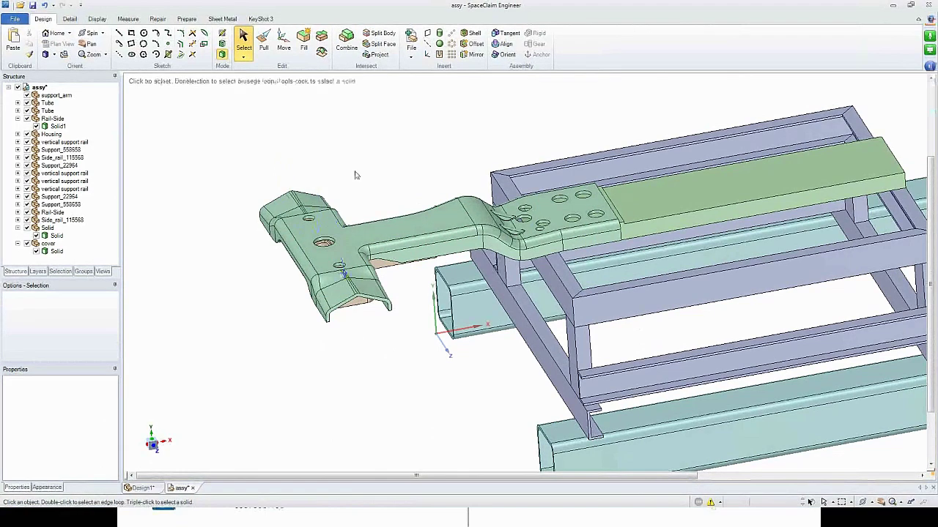
middle_drag(370, 249, 386, 245)
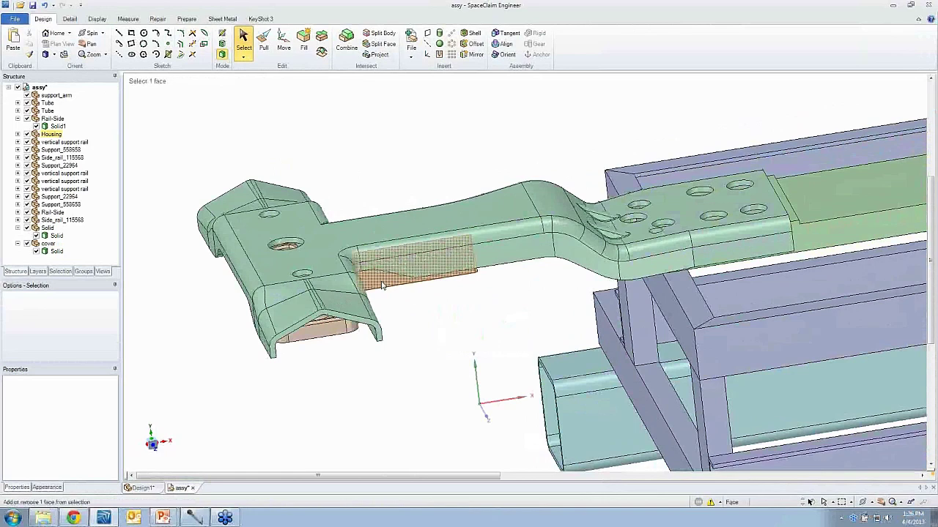
click(374, 256)
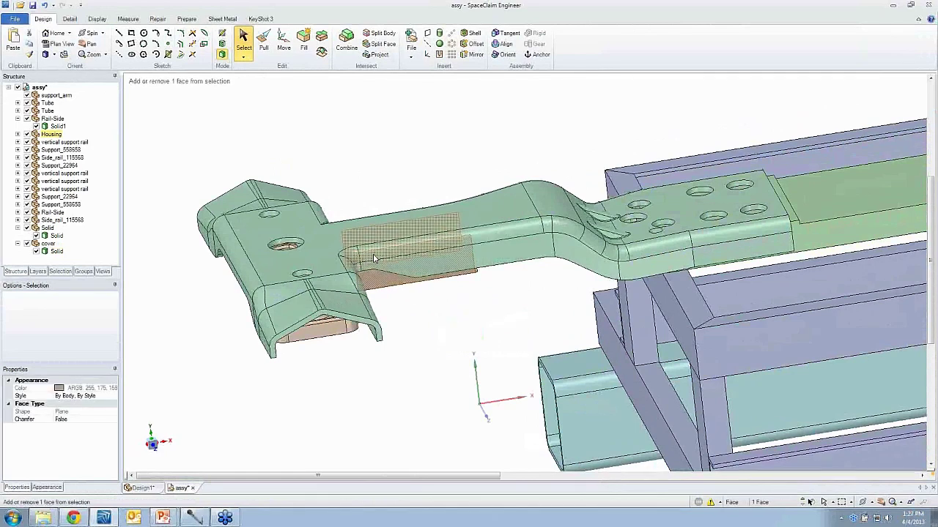
key(k)
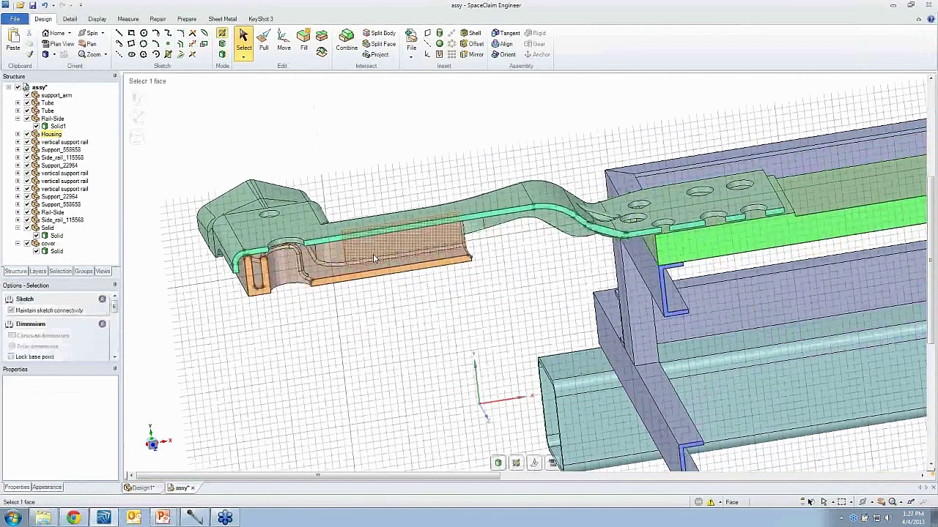
key(v)
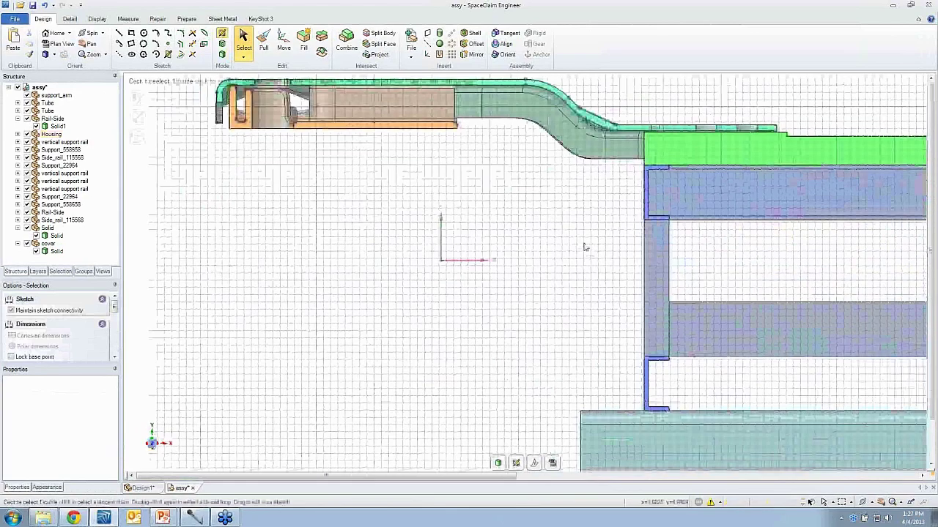
Sketch a closed bracket profile from the frame's vertical end up to the cover arm, about 1.74 in wide at its base and 1.07 in at its top.
key(l)
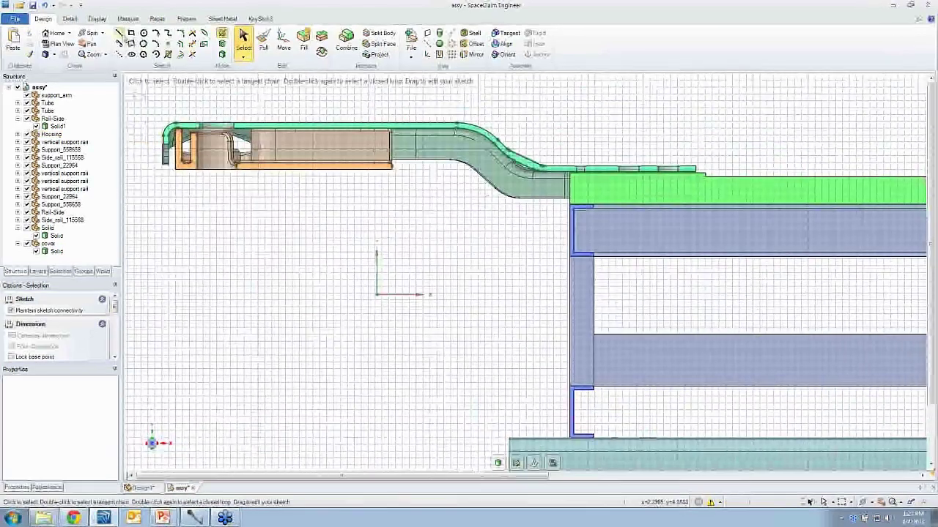
click(581, 206)
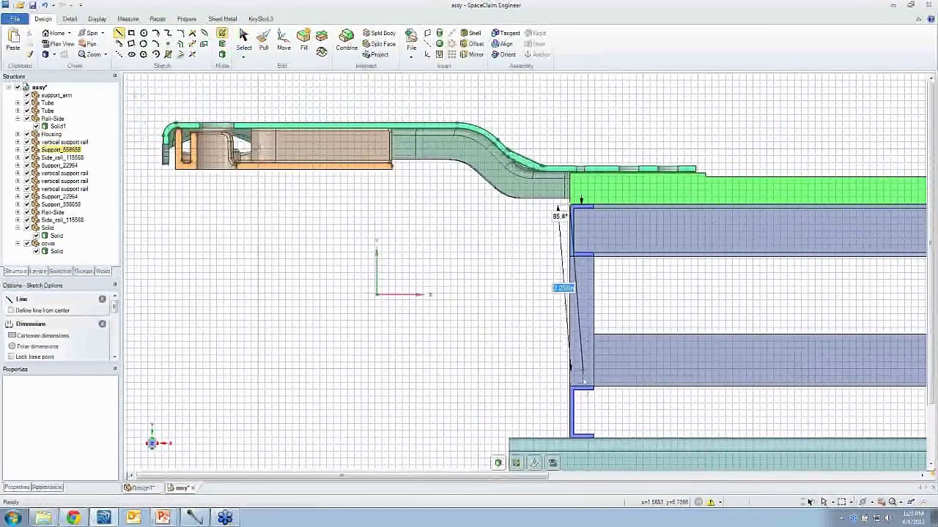
click(572, 437)
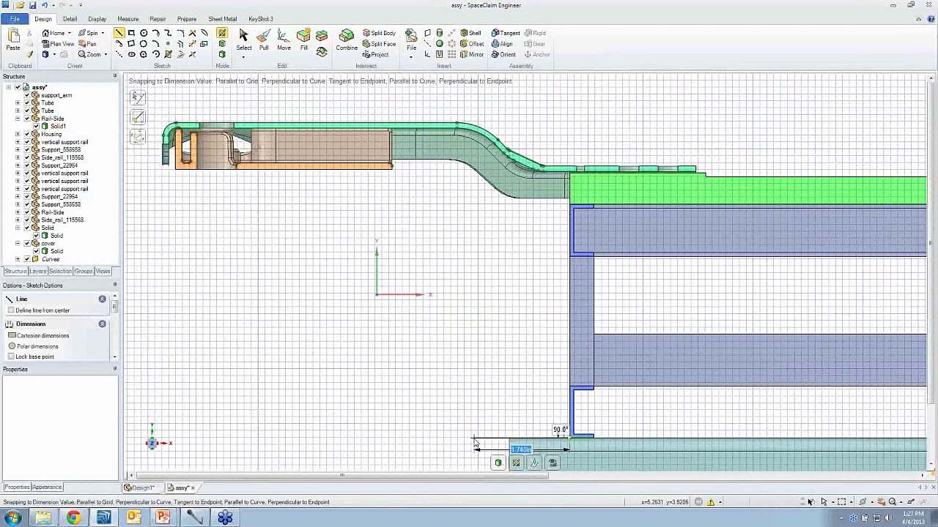
click(473, 440)
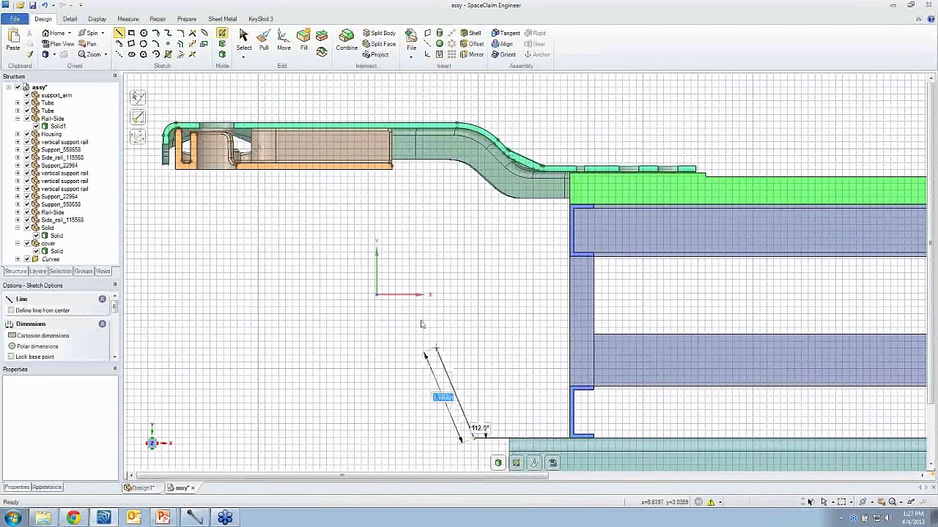
click(398, 134)
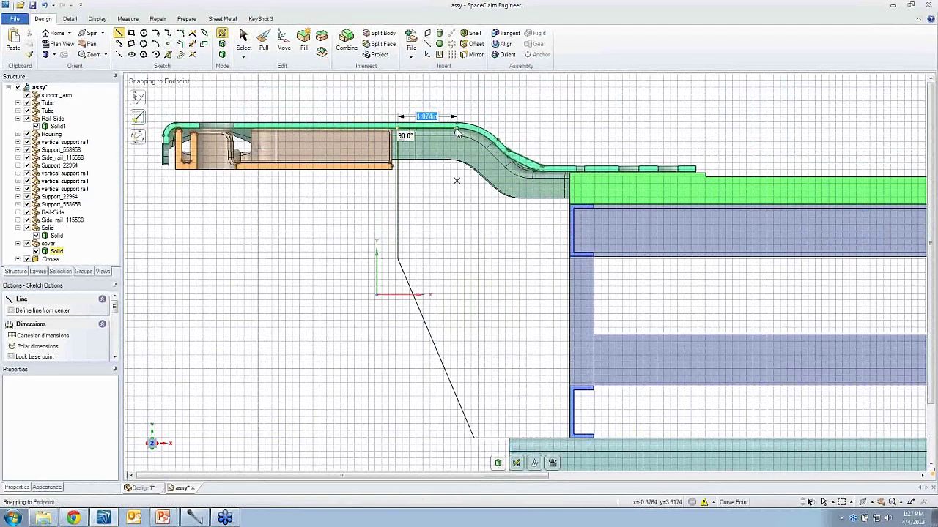
click(457, 130)
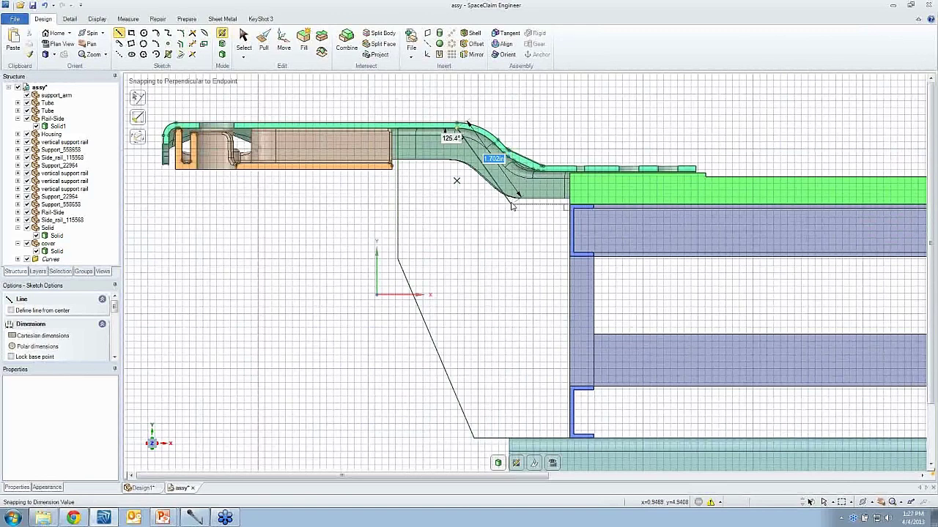
click(512, 202)
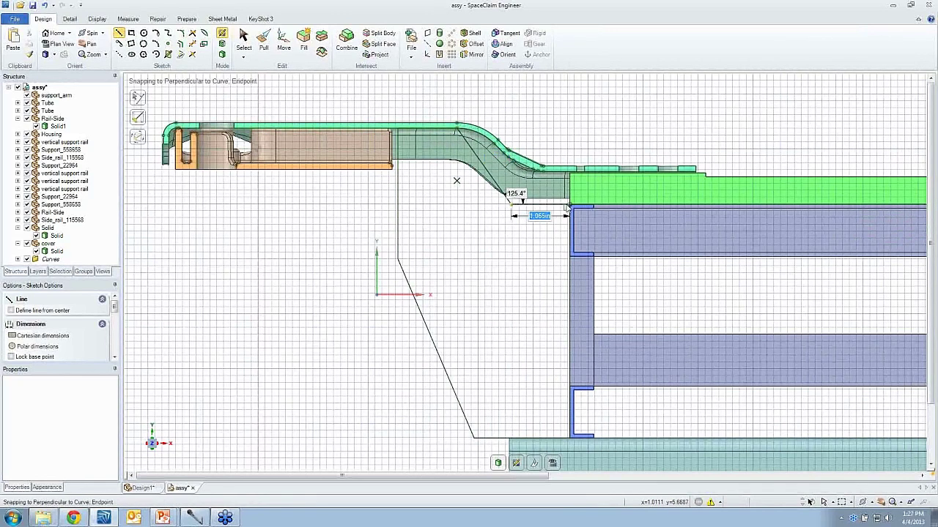
click(566, 208)
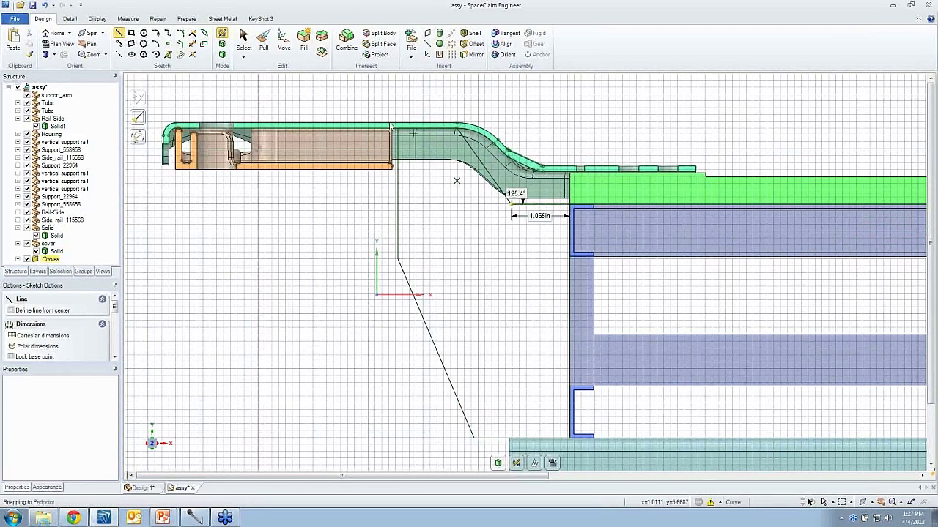
Pull the bracket profile symmetrically to both sides into a solid about 0.54 in thick.
click(265, 53)
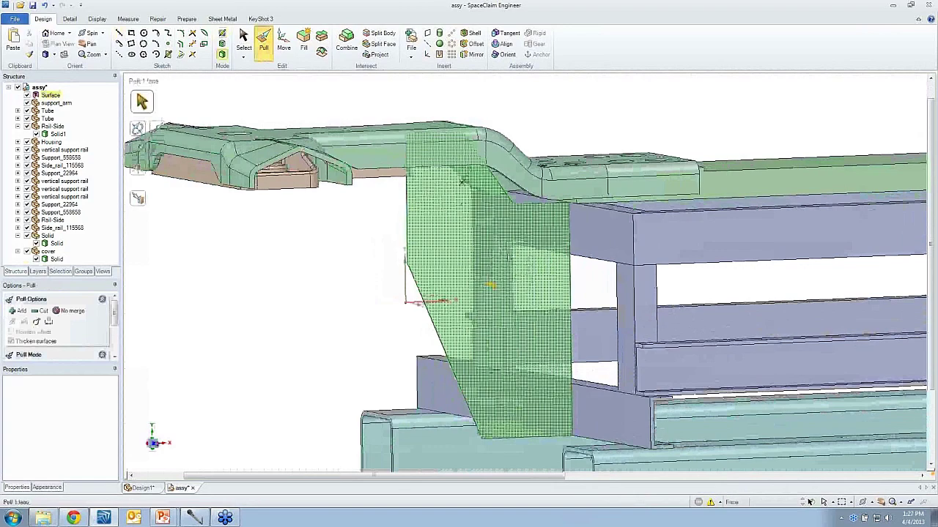
middle_drag(507, 257, 505, 255)
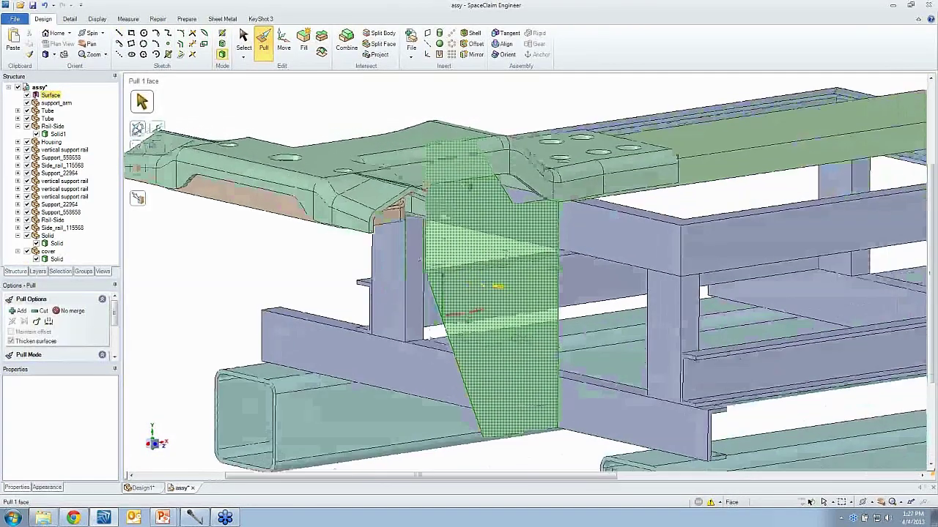
click(535, 234)
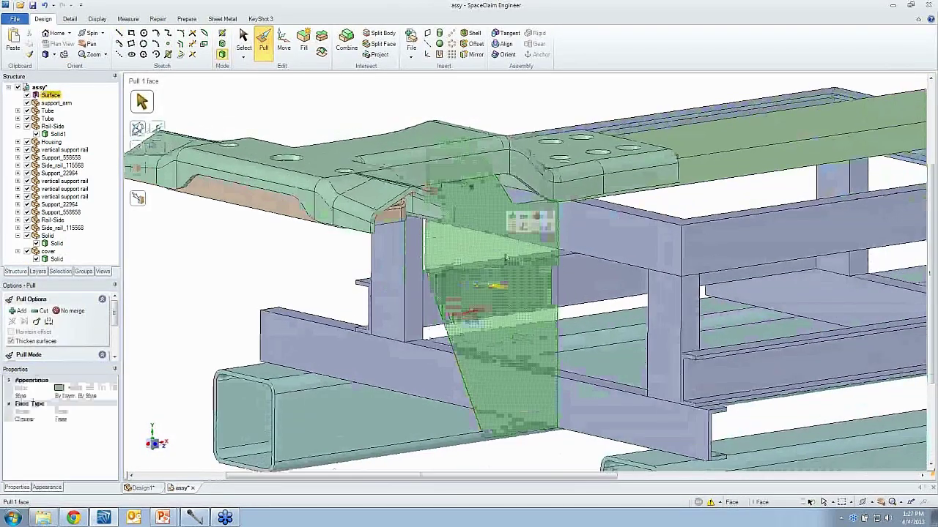
click(548, 220)
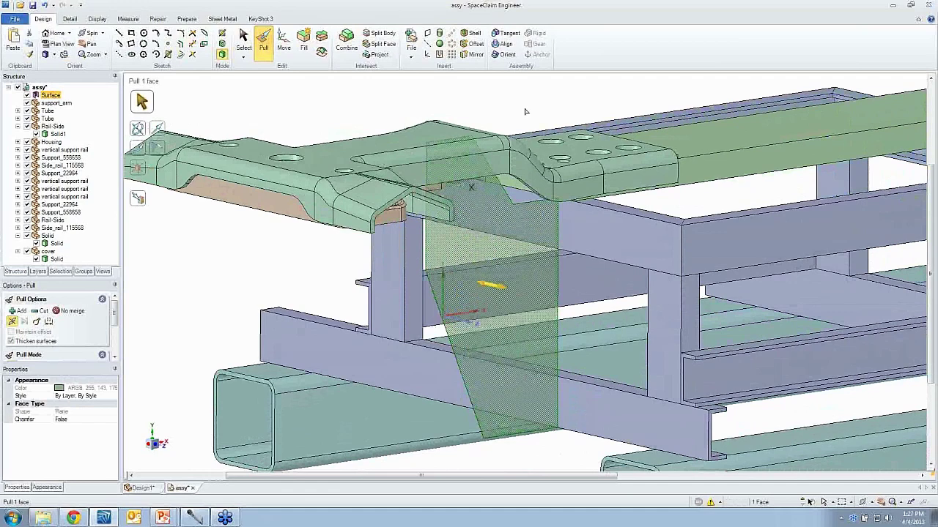
drag(524, 111, 528, 118)
Move the new solid to its own component and name it bracket.
click(46, 95)
right_click(47, 95)
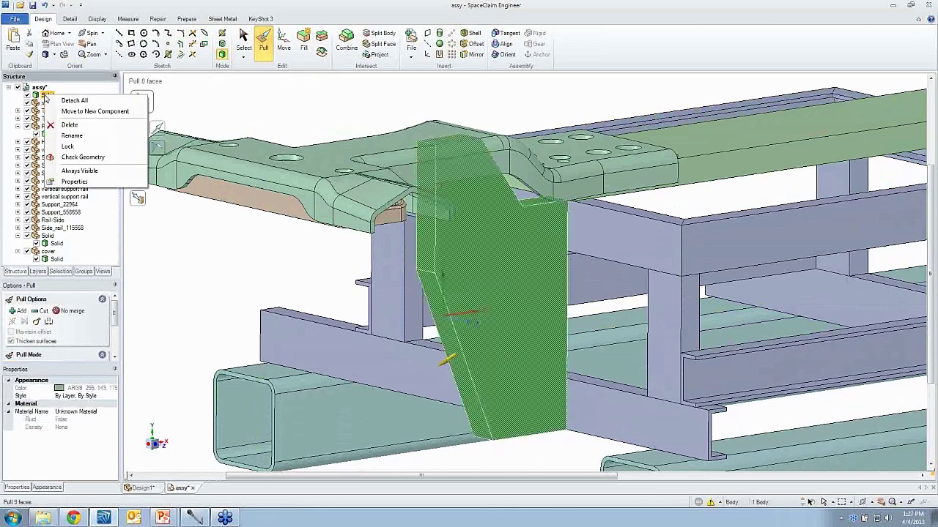
click(83, 113)
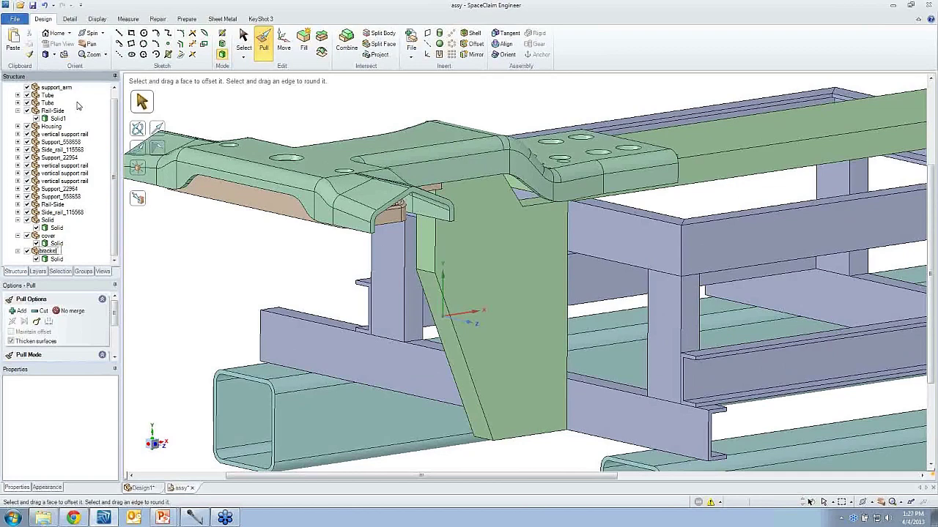
text(bracket)
key(Return)
Open the bracket component in its own design window.
click(57, 117)
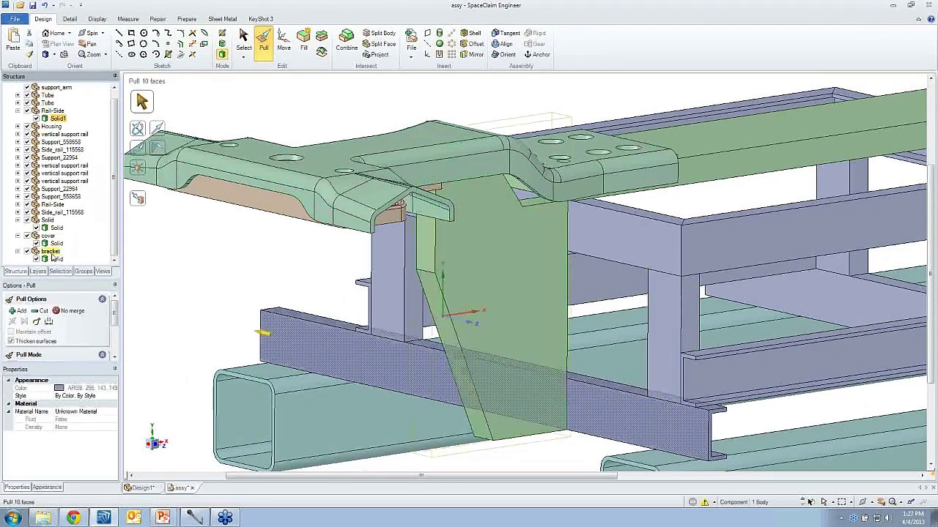
right_click(52, 252)
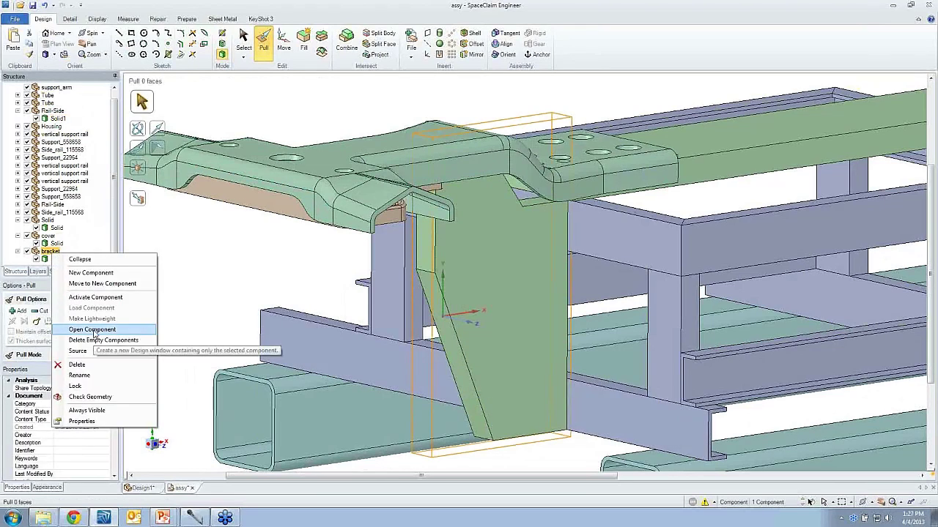
click(92, 330)
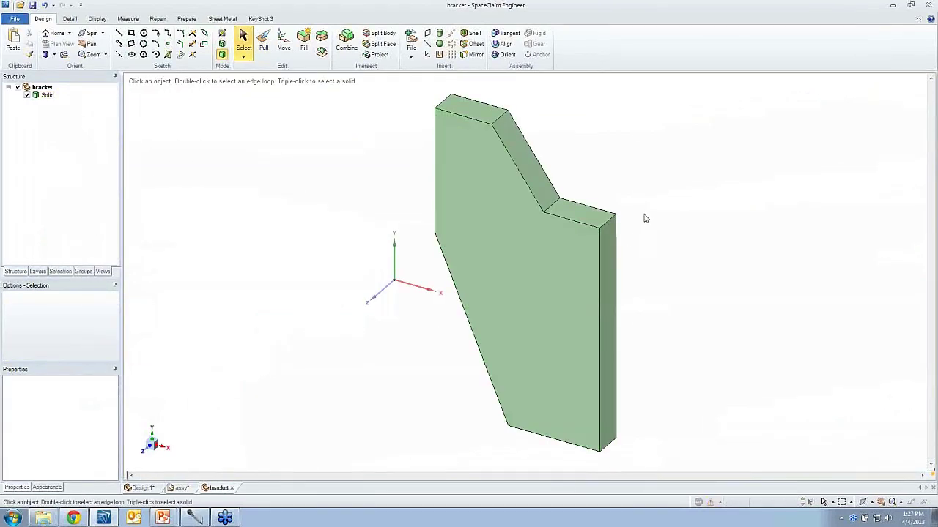
Copy the two end edges of the bracket's tall straight face inward and pull the middle face in 0.850 in to form a notch.
middle_drag(628, 278, 605, 261)
click(586, 202)
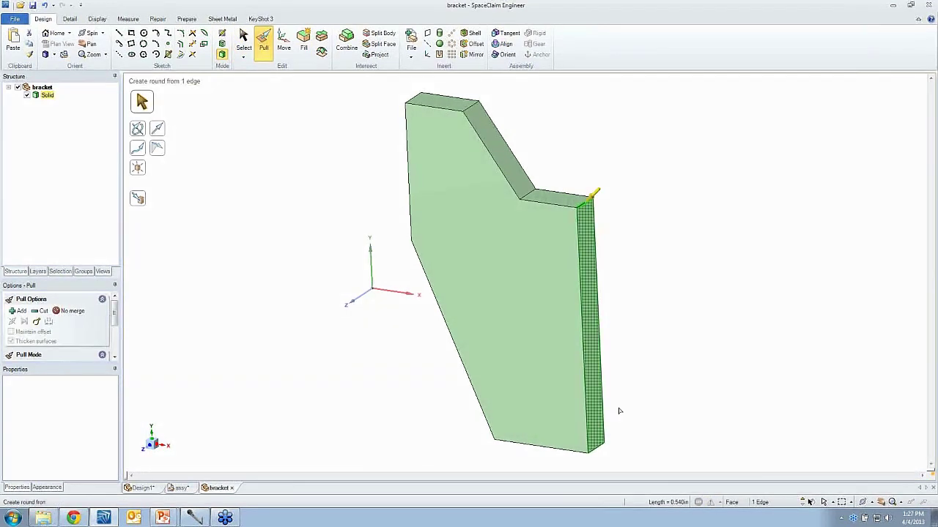
ctrl+click(596, 447)
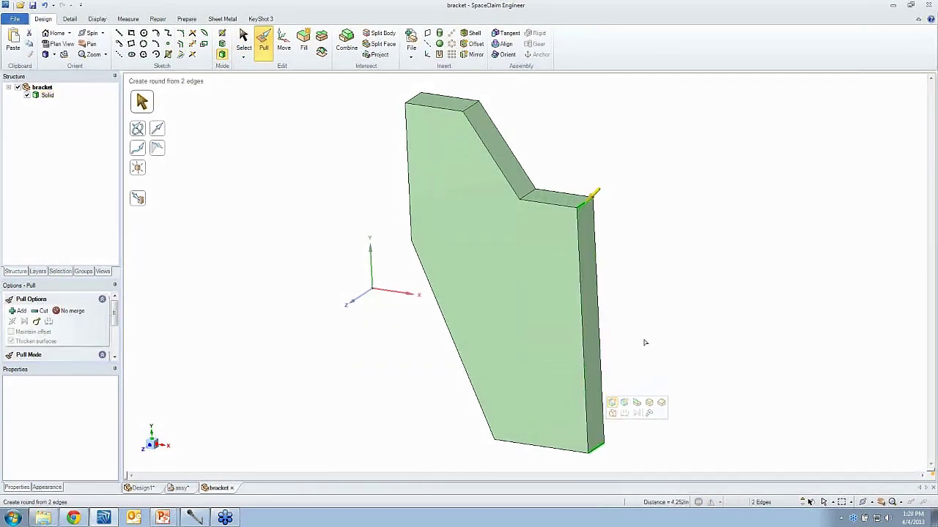
click(649, 404)
mouse_move(658, 232)
mouse_down()
mouse_move(662, 278)
mouse_move(620, 308)
mouse_move(623, 320)
mouse_move(597, 323)
mouse_up()
click(595, 318)
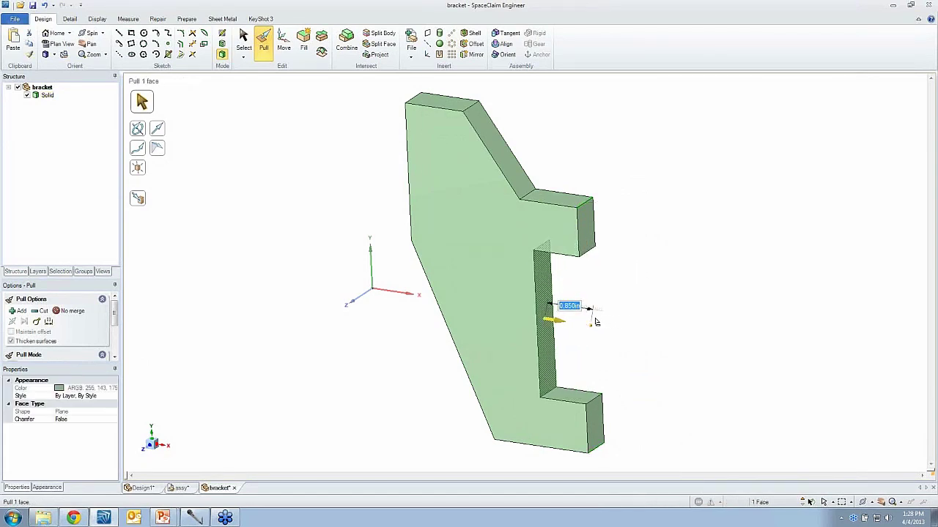
Pivot the notch's two inner edges by 0.470 in so its end faces slope.
click(553, 251)
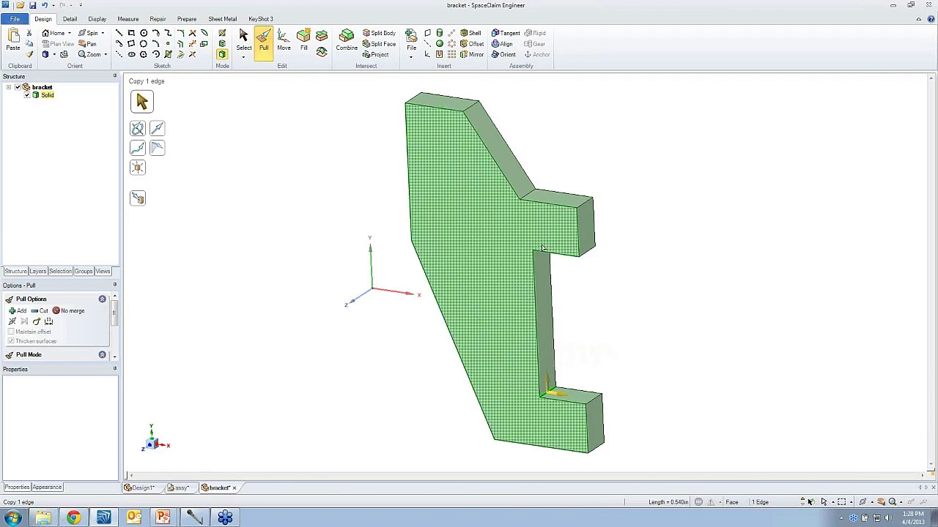
scroll(538, 247, down, 1)
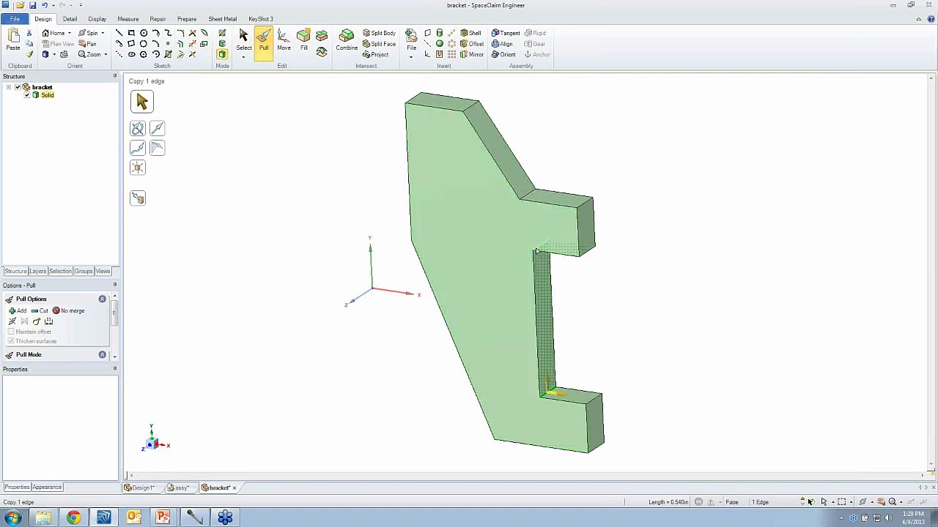
ctrl+click(594, 228)
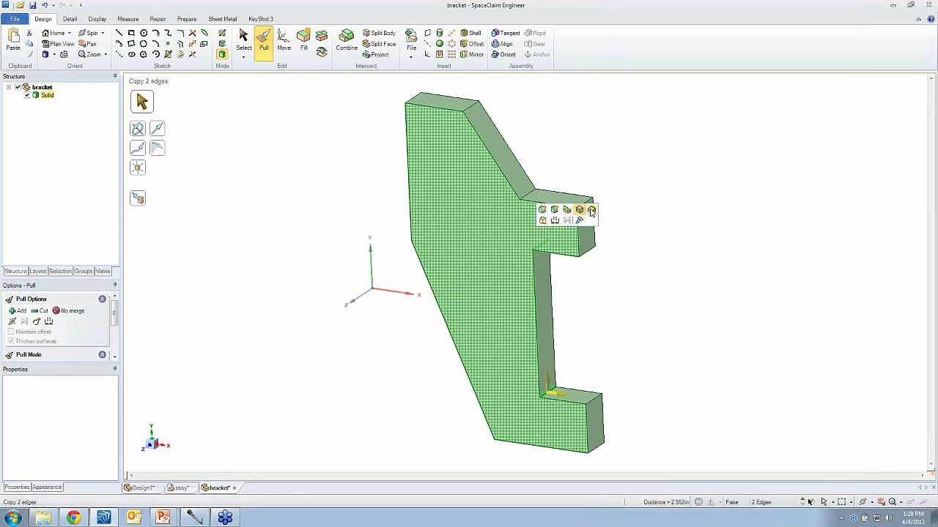
click(591, 211)
drag(668, 284, 666, 257)
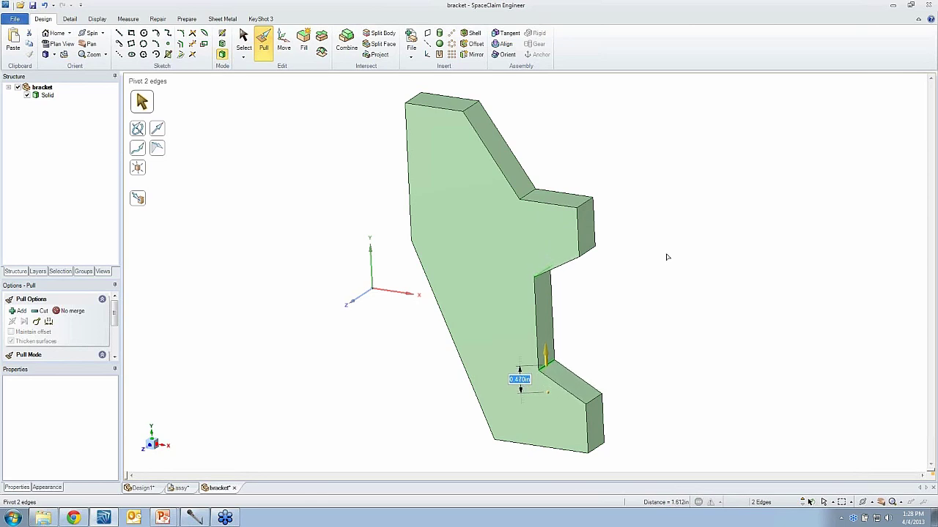
Round the bracket's upper inside corner edge with a 0.640 in radius.
click(522, 191)
click(541, 152)
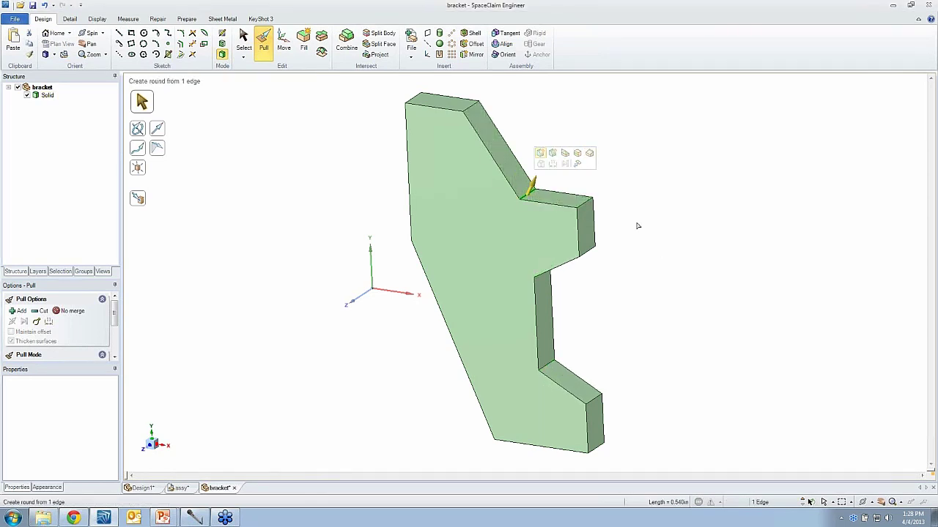
drag(636, 218, 678, 145)
Pull the bend edge on the bracket's outer side towards the narrow top end to reshape the sloped side.
middle_drag(473, 252, 429, 305)
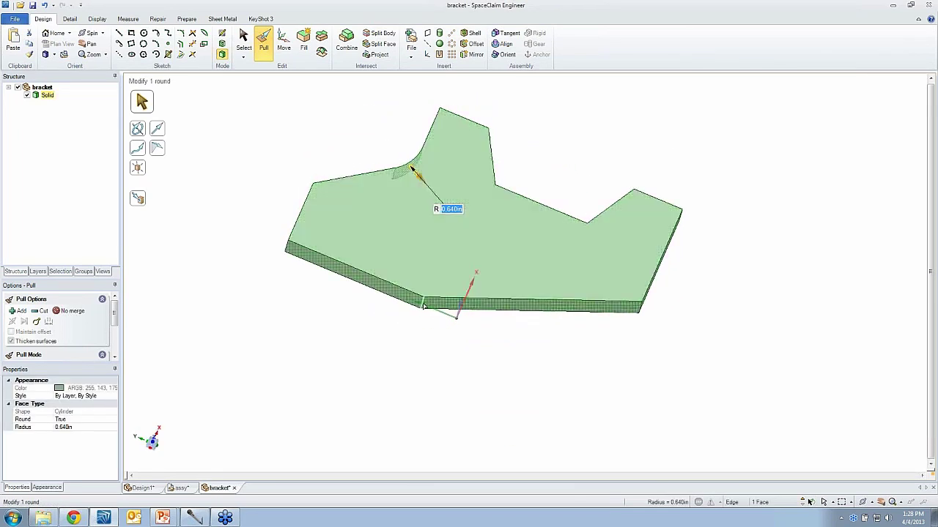
click(425, 303)
drag(483, 347, 444, 329)
Sketch a circle on the bracket's large flat face near the outer bend and pull it through the plate to cut a hole.
click(388, 244)
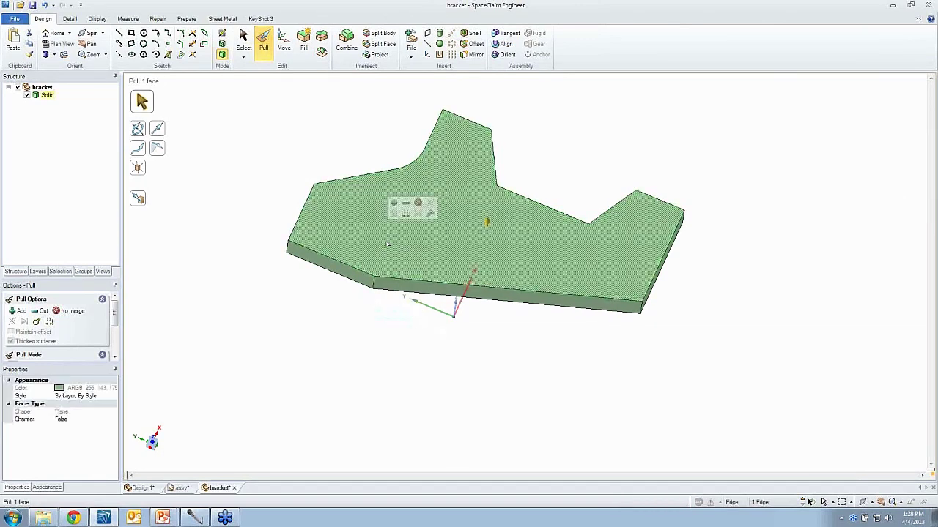
key(c)
click(380, 240)
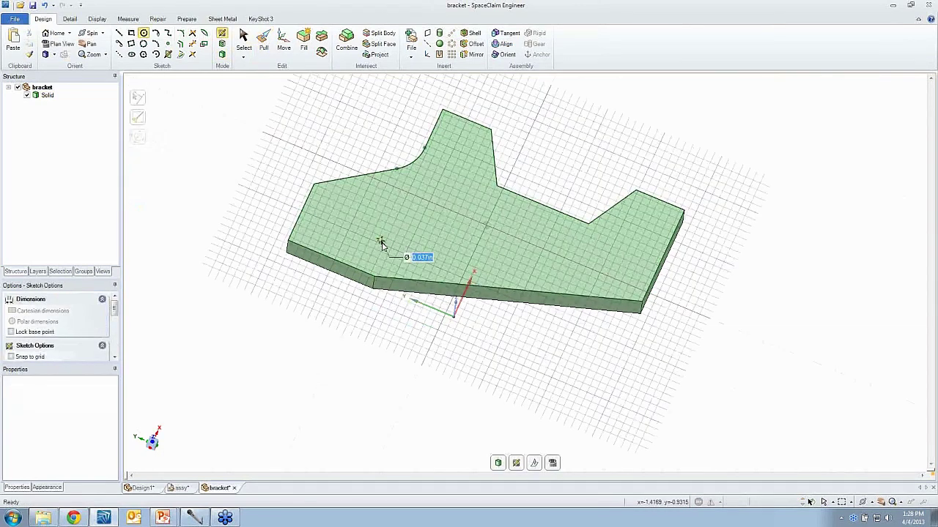
click(388, 261)
key(p)
click(390, 249)
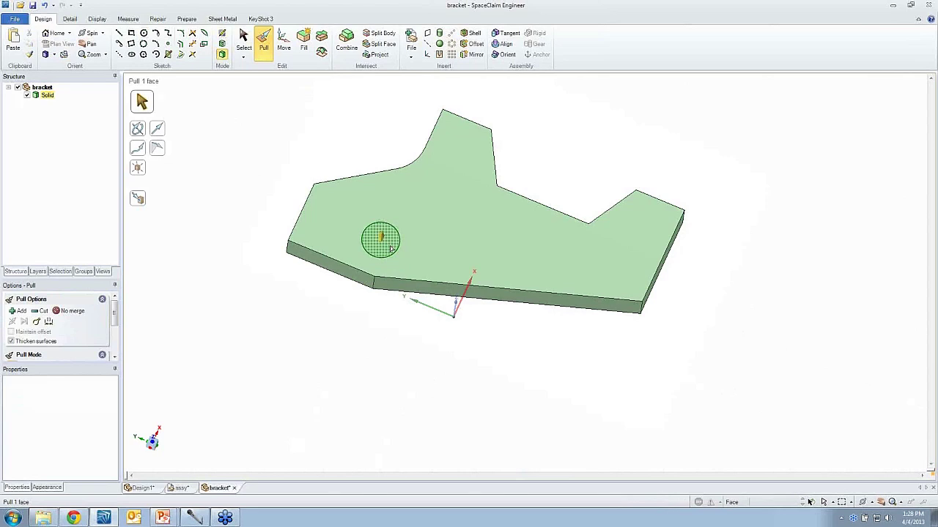
drag(391, 249, 392, 271)
click(392, 271)
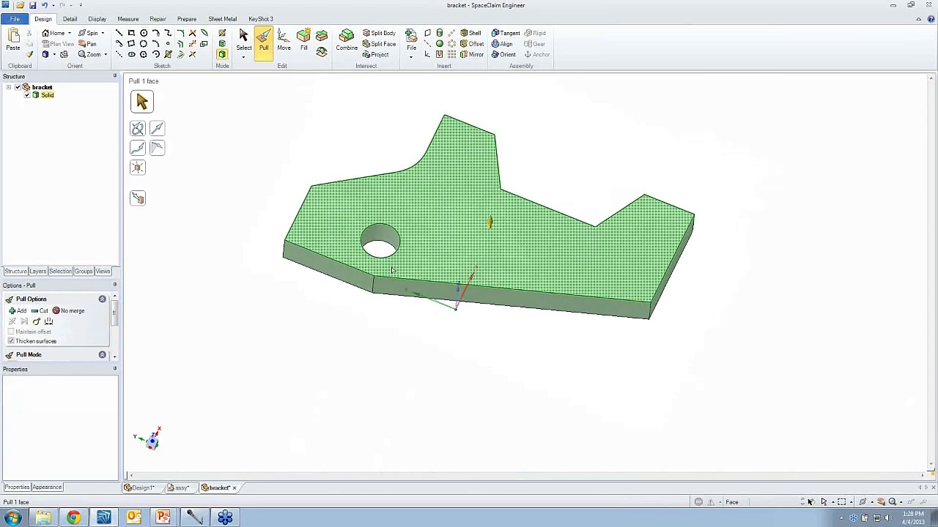
Pull the hole's axis along the direction of the outer long edge to stretch it into a slot about 2.6 in long.
click(381, 242)
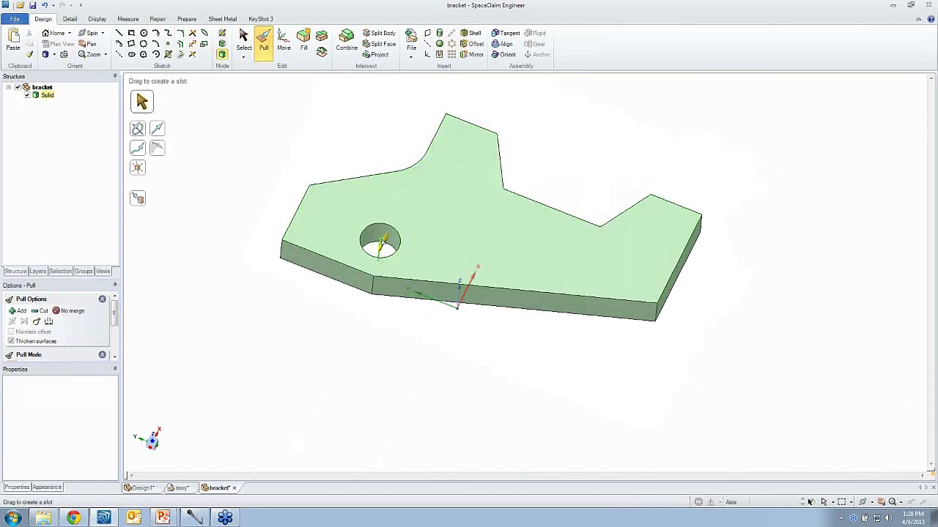
alt+click(403, 281)
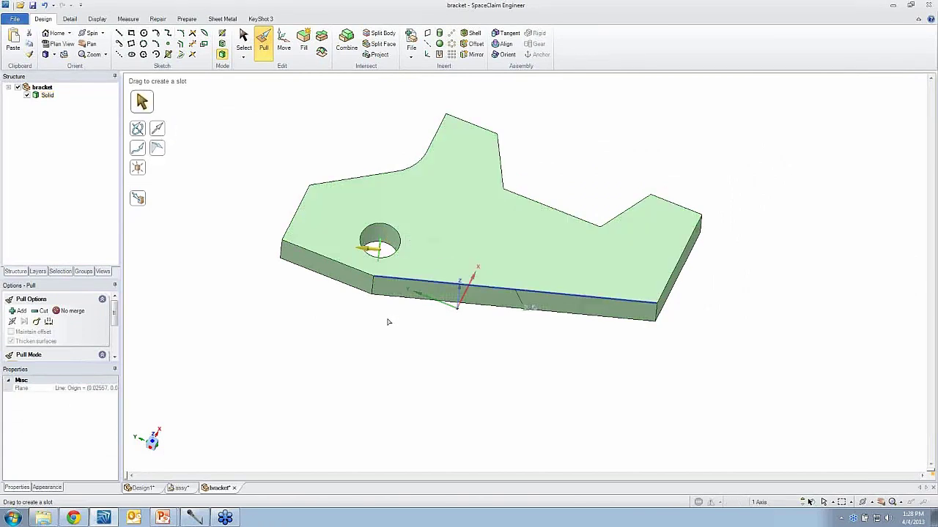
drag(394, 323, 557, 349)
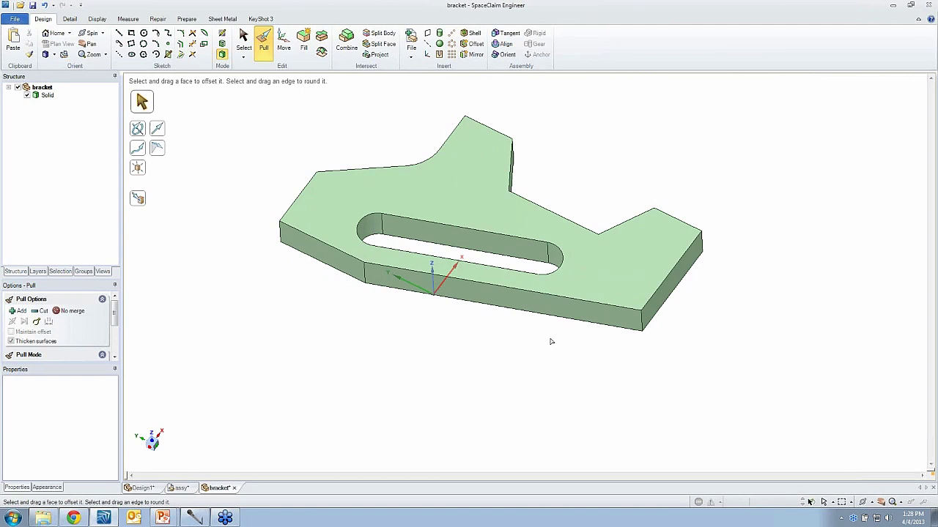
Add a ruler dimension between the axes of the slot's two rounded ends.
click(571, 264)
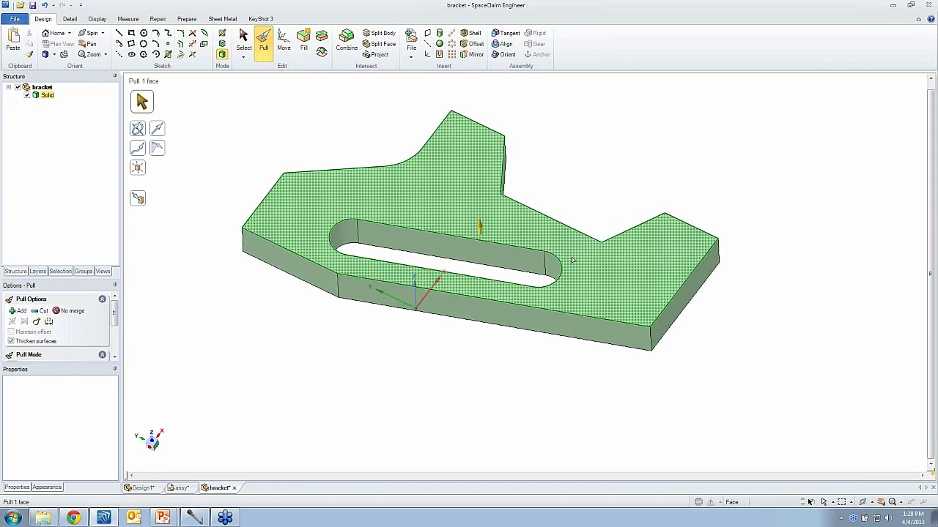
click(552, 267)
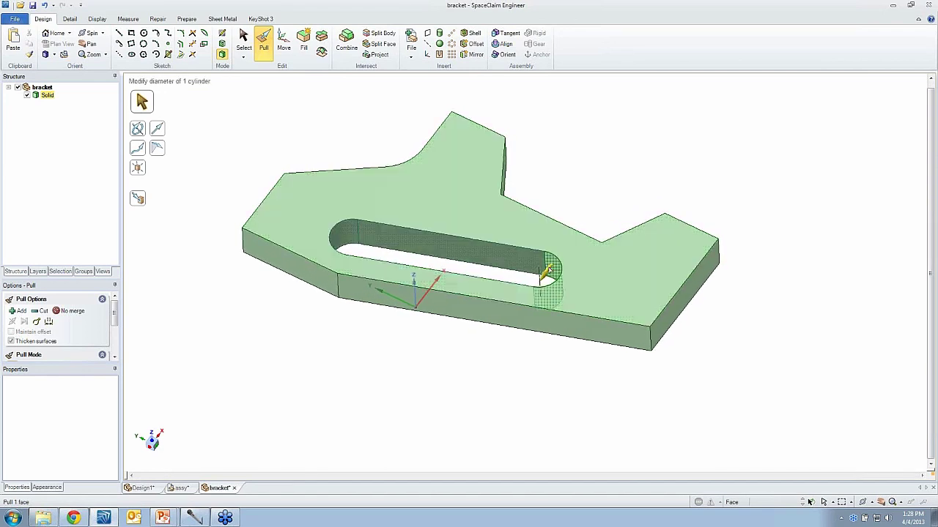
click(540, 275)
click(559, 252)
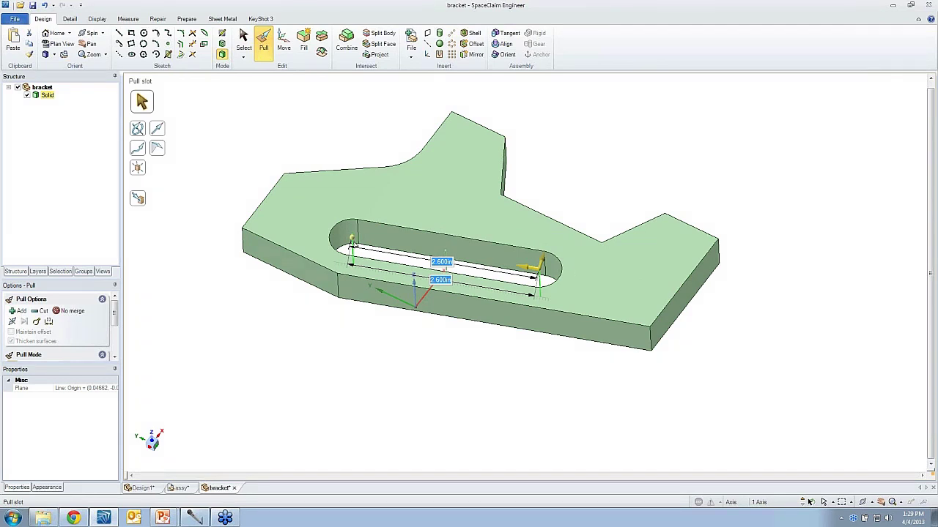
Create a driving dimension group from the slot's ruler dimension and name it "slot width".
click(83, 271)
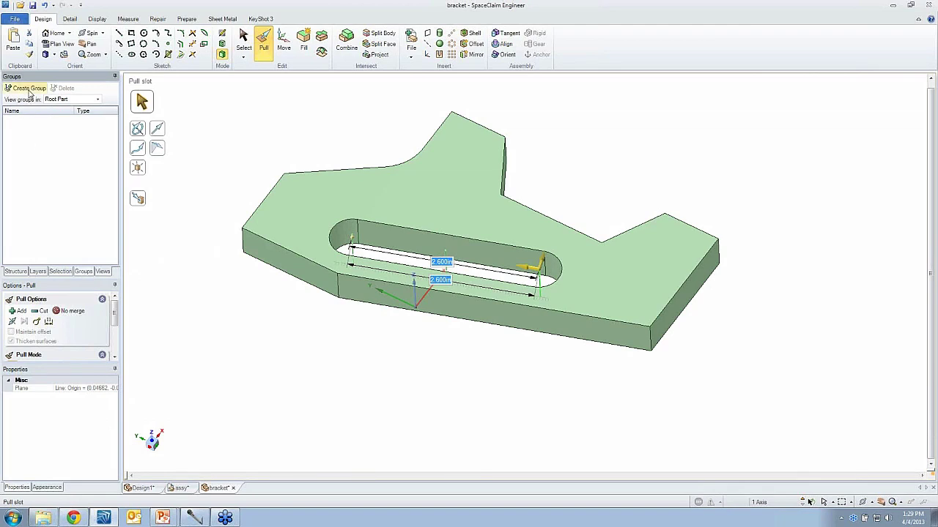
click(29, 89)
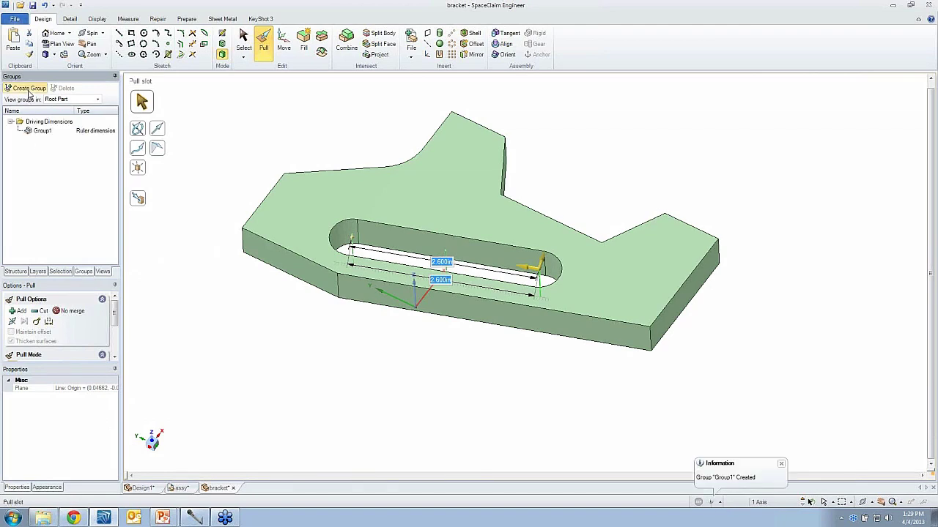
double_click(45, 135)
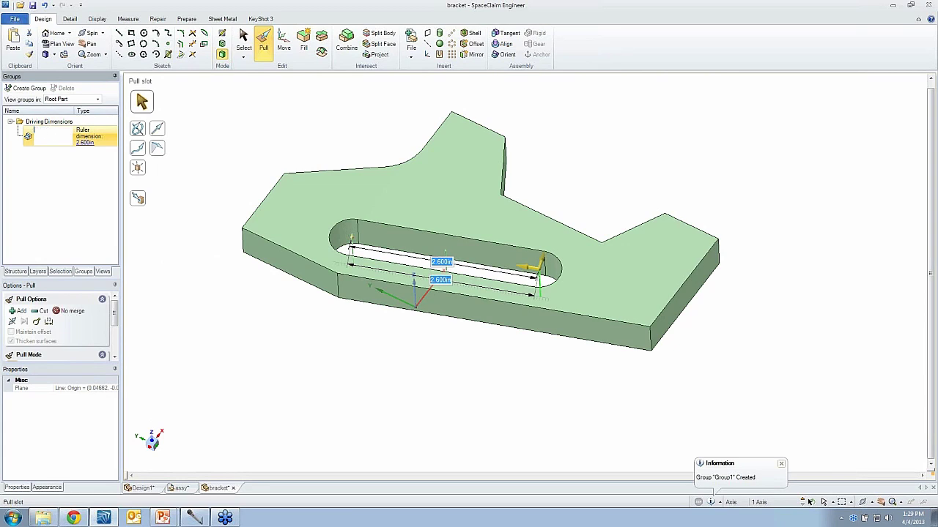
text(slot wid)
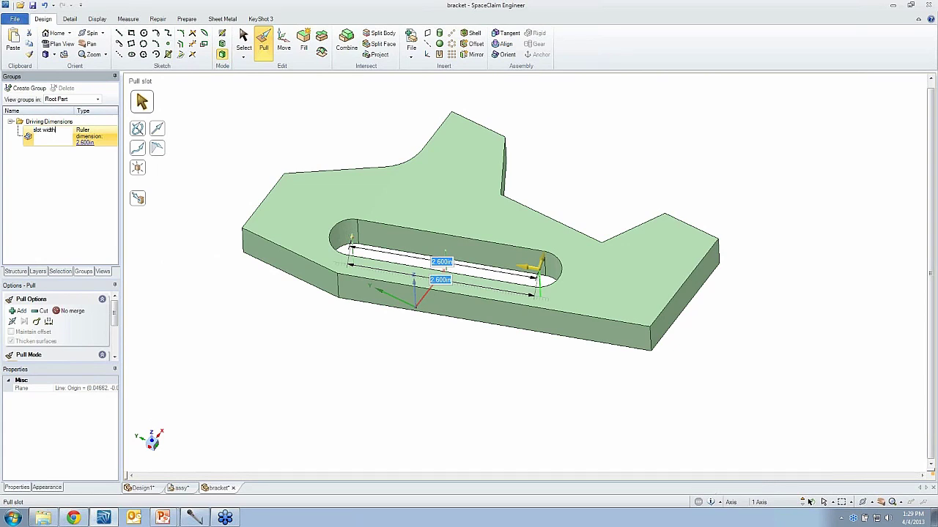
text(th)
key(Return)
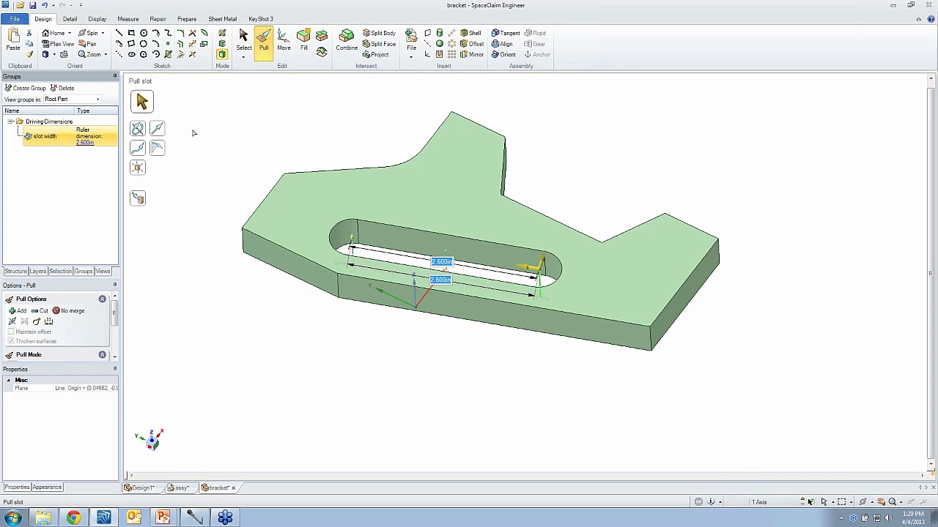
click(255, 149)
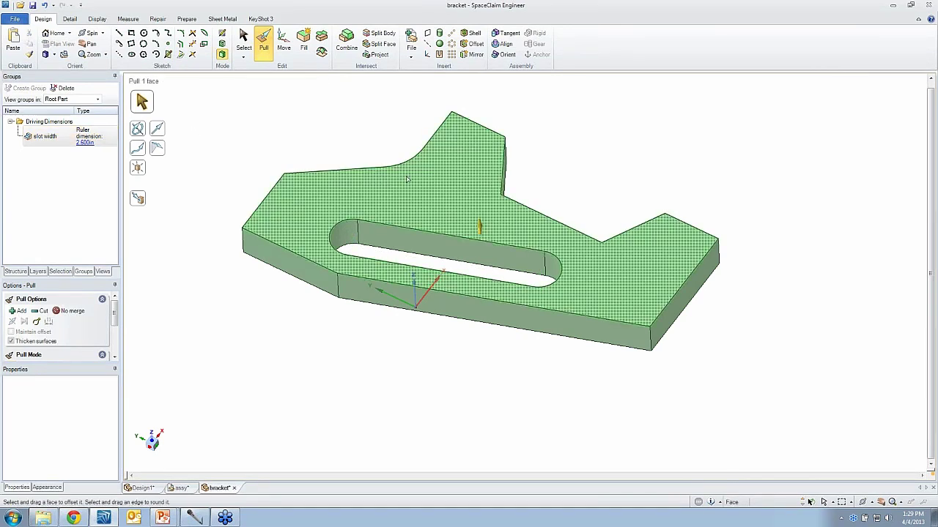
Create a driving dimension group from the rounded inside corner's radius and name it "radius".
mouse_move(408, 170)
middle_down()
mouse_move(414, 194)
mouse_move(417, 167)
middle_up()
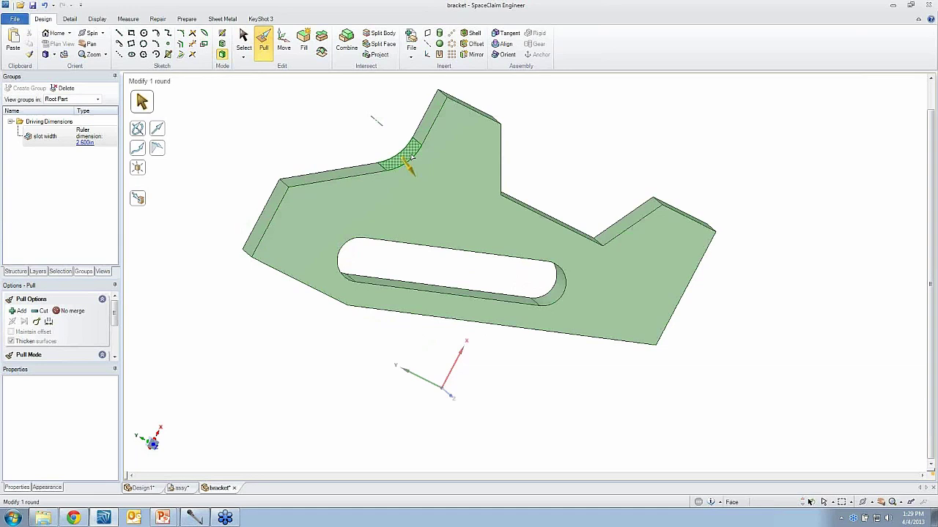
click(410, 156)
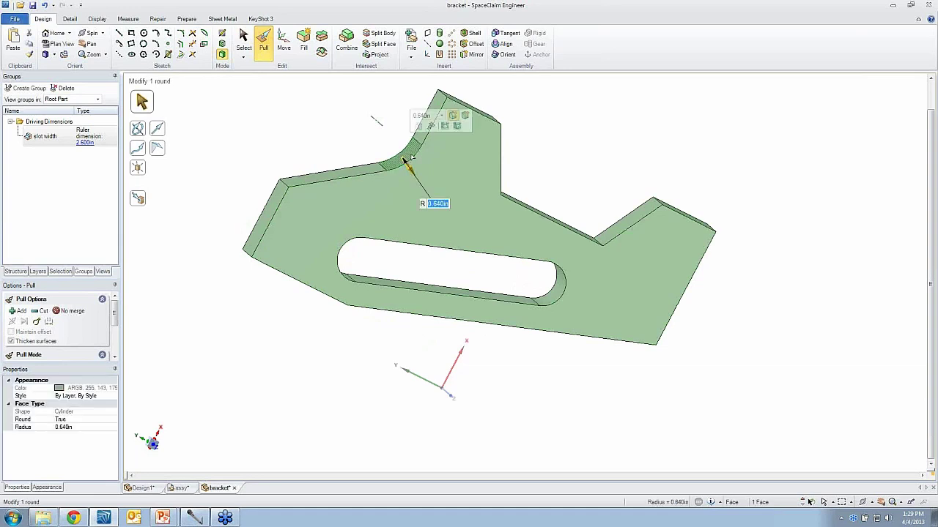
click(42, 89)
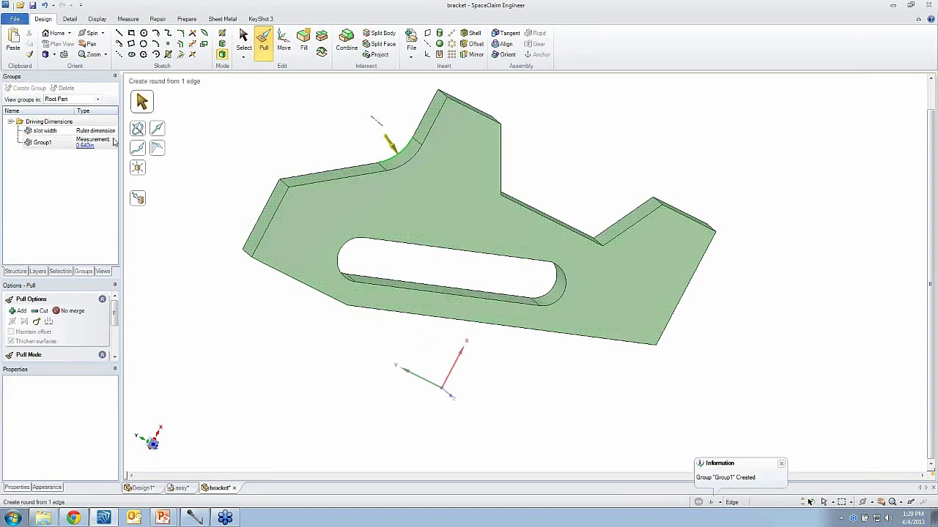
double_click(42, 144)
text(radi)
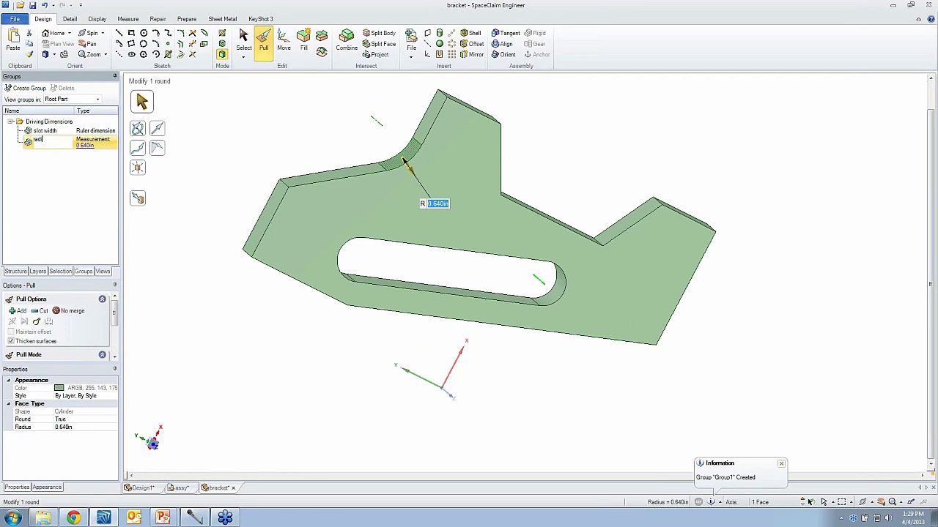
text(us)
key(Return)
key(Escape)
key(Escape)
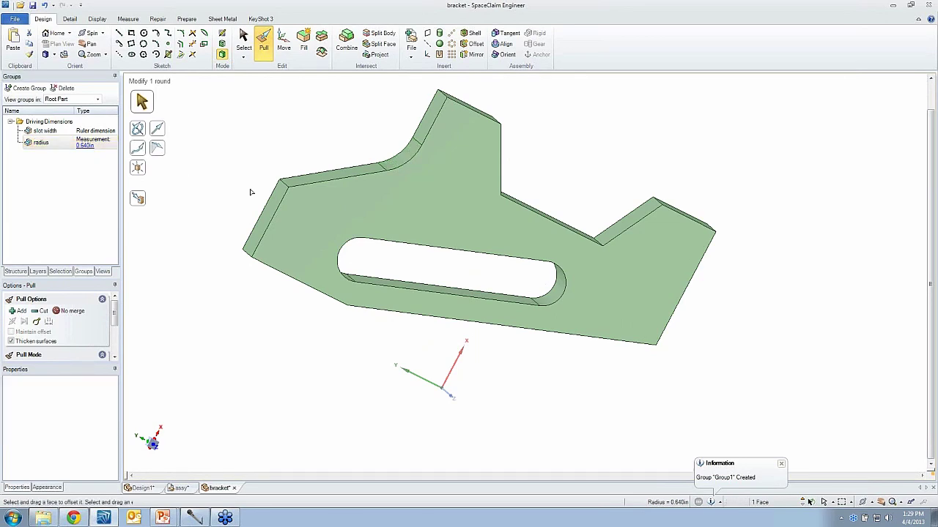
middle_drag(300, 198, 467, 153)
key(p)
click(468, 155)
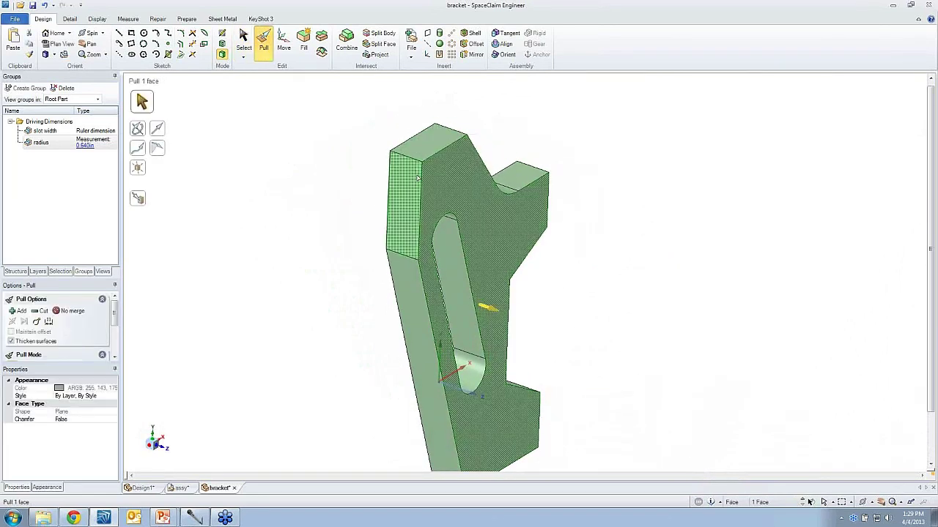
ctrl+scroll(416, 177, down, 1)
ctrl+click(416, 178)
mouse_move(366, 183)
mouse_down()
mouse_move(374, 188)
mouse_move(354, 182)
mouse_move(361, 188)
mouse_up()
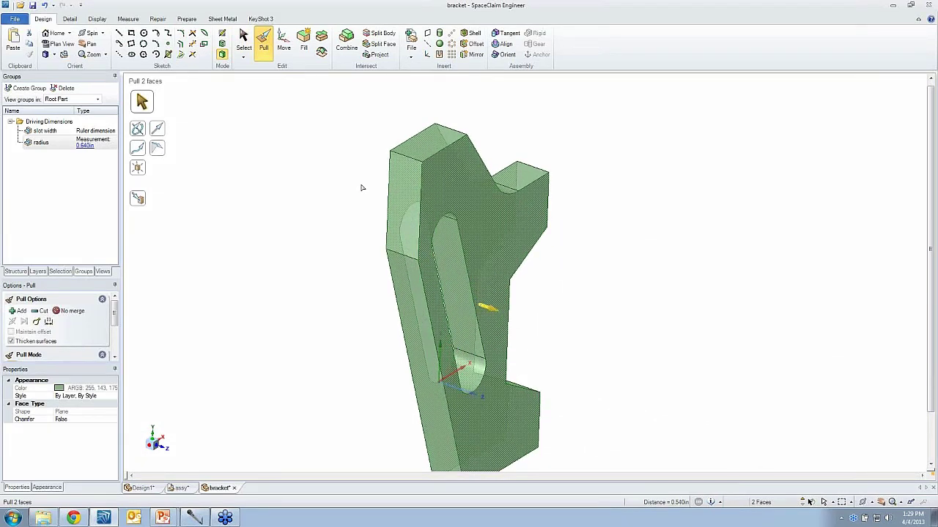
click(361, 188)
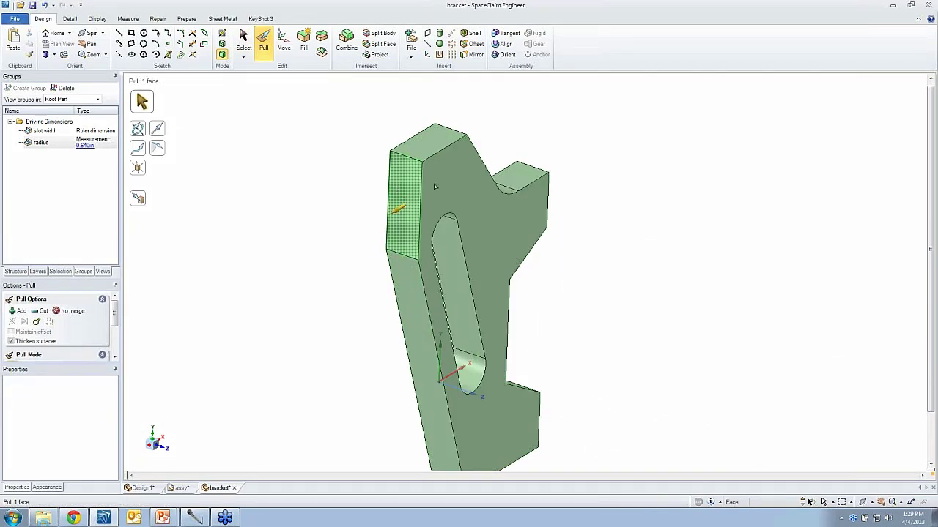
Define an offset relationship between the bracket's two large opposite faces and set its baseline to Center.
click(474, 46)
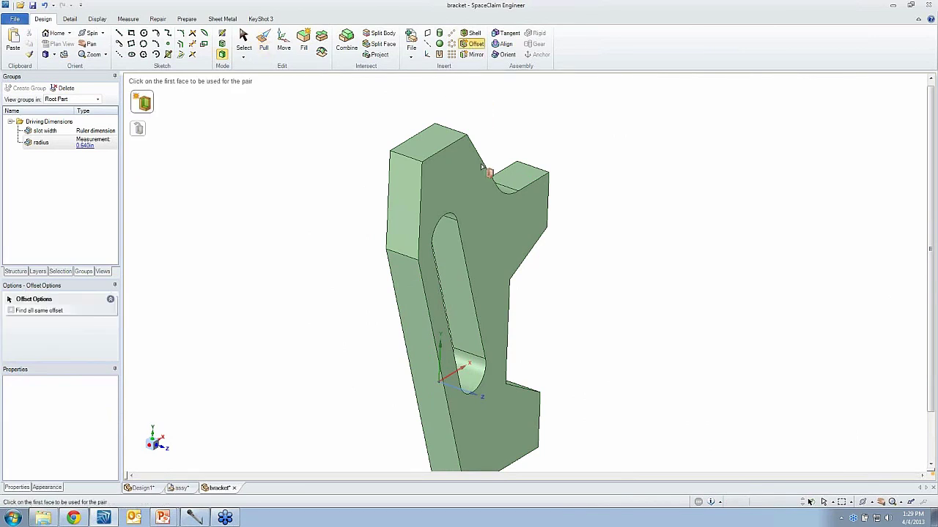
click(483, 187)
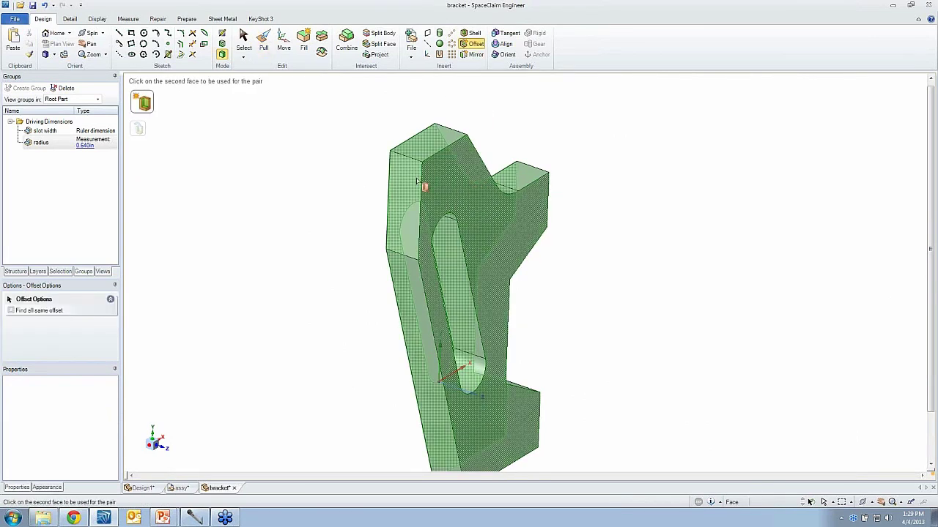
click(418, 180)
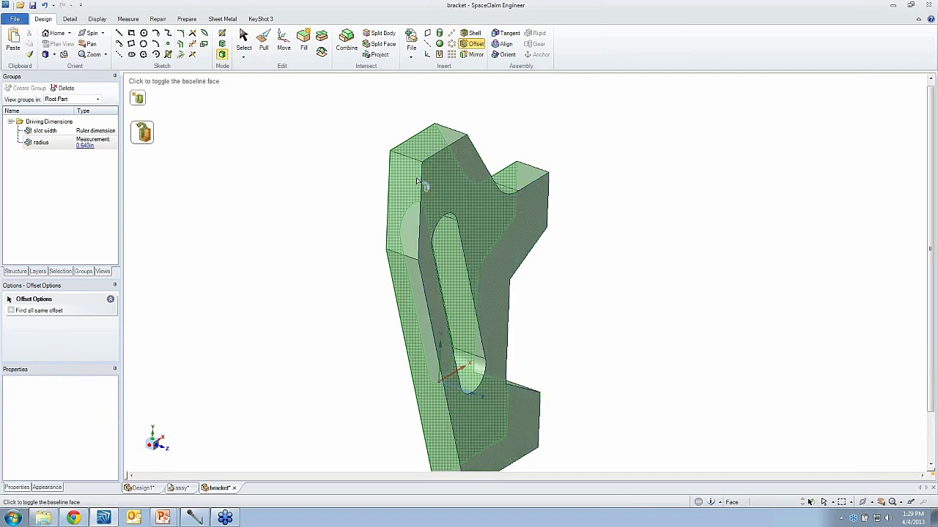
key(Escape)
click(489, 152)
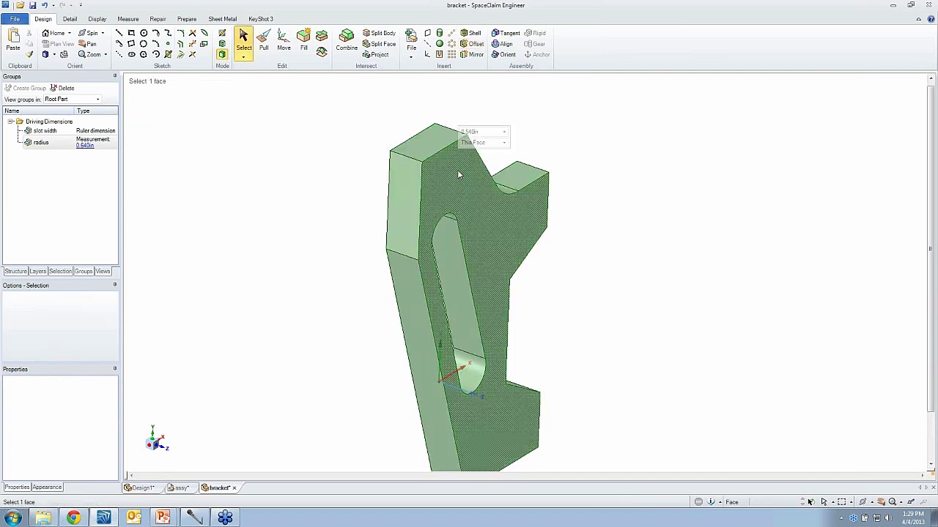
click(504, 143)
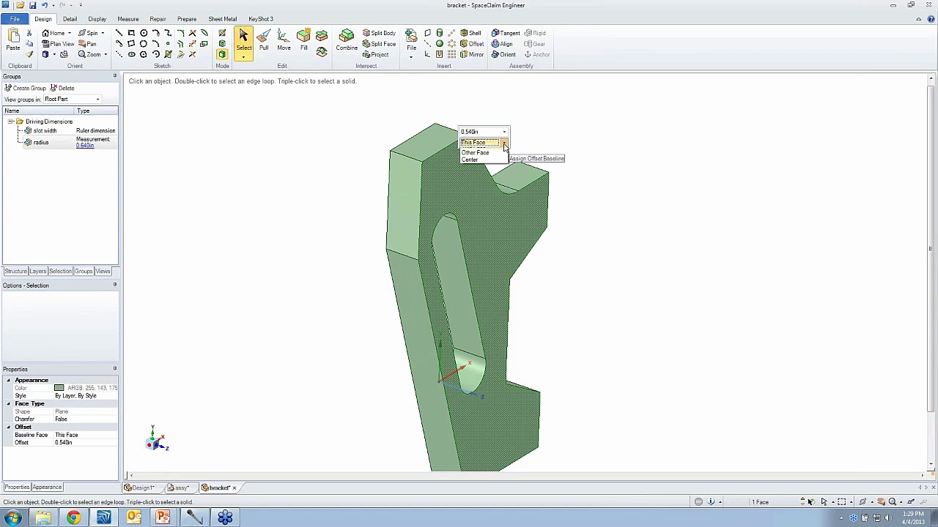
click(479, 172)
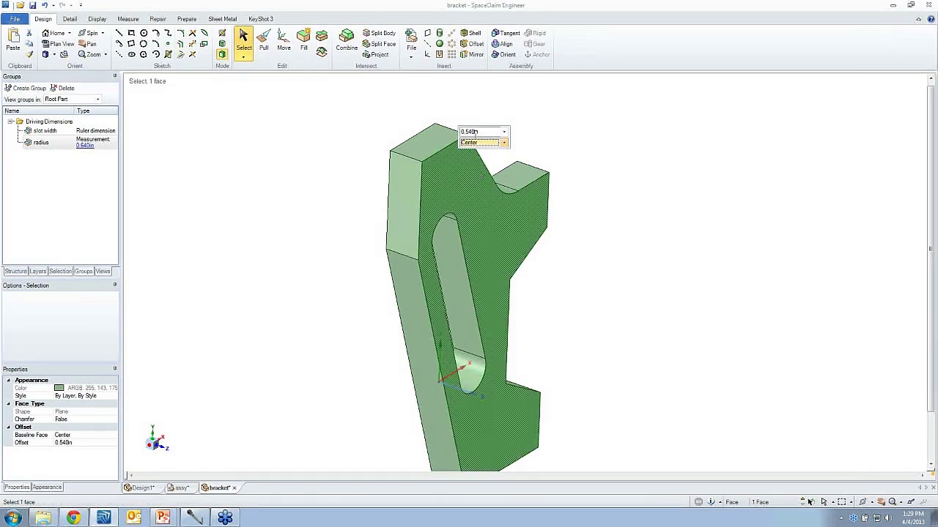
Create a driving dimension group from the offset between the large faces and name it "thickness".
click(29, 88)
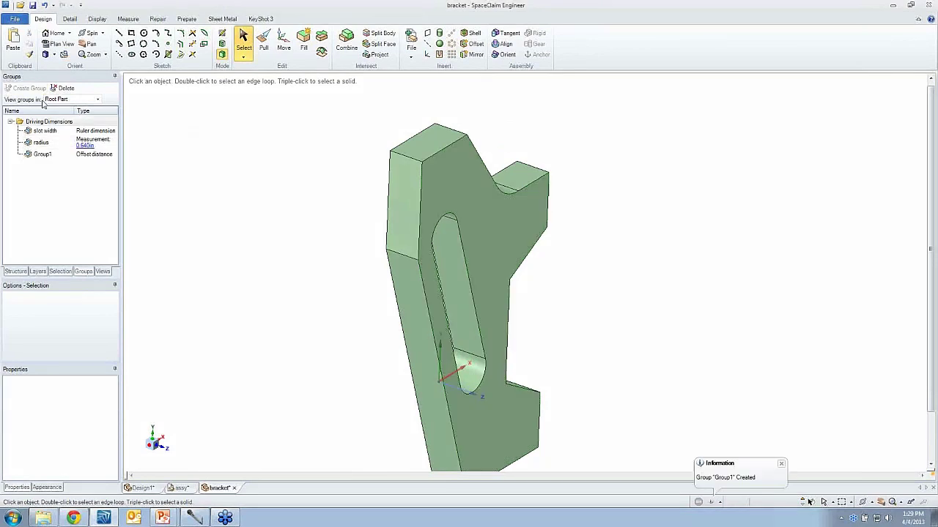
click(44, 154)
click(54, 156)
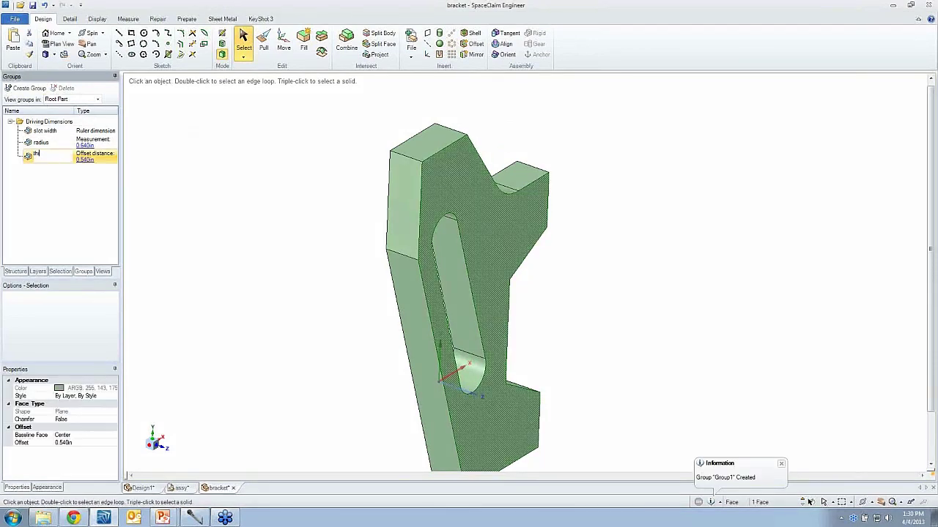
text(ickness)
key(Return)
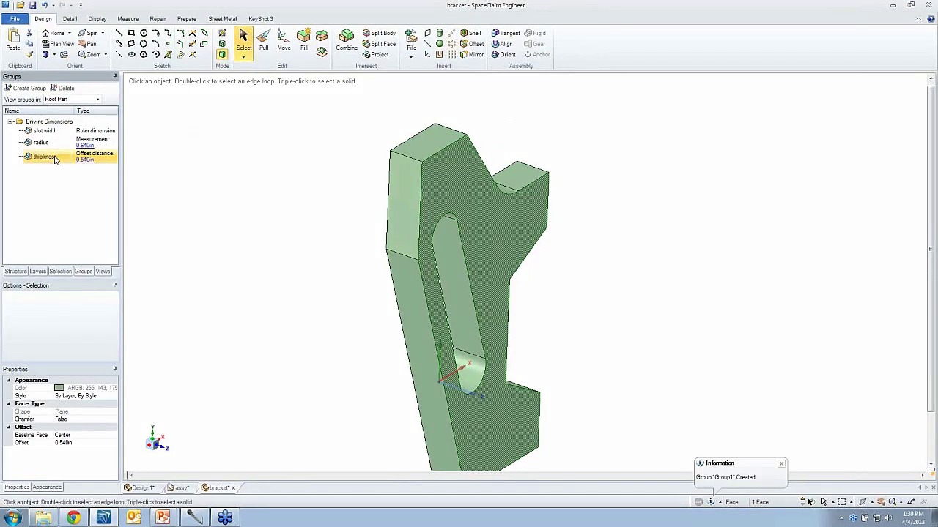
click(163, 183)
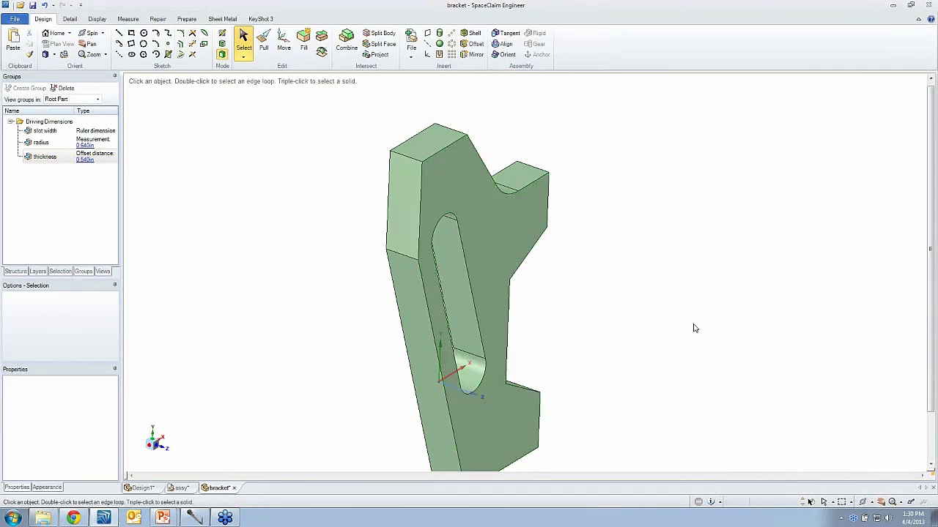
Set the "thickness" driving dimension to 0.5 in.
shift+middle_drag(681, 318, 639, 284)
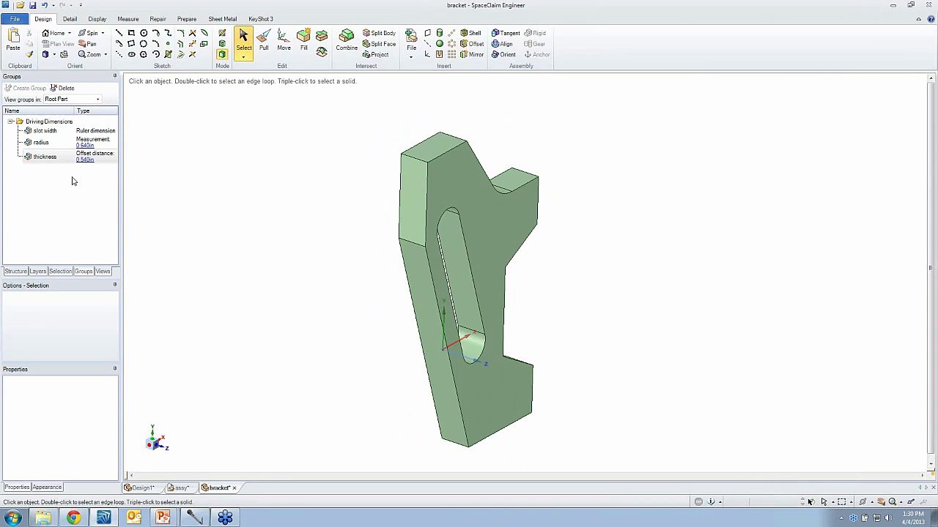
click(55, 160)
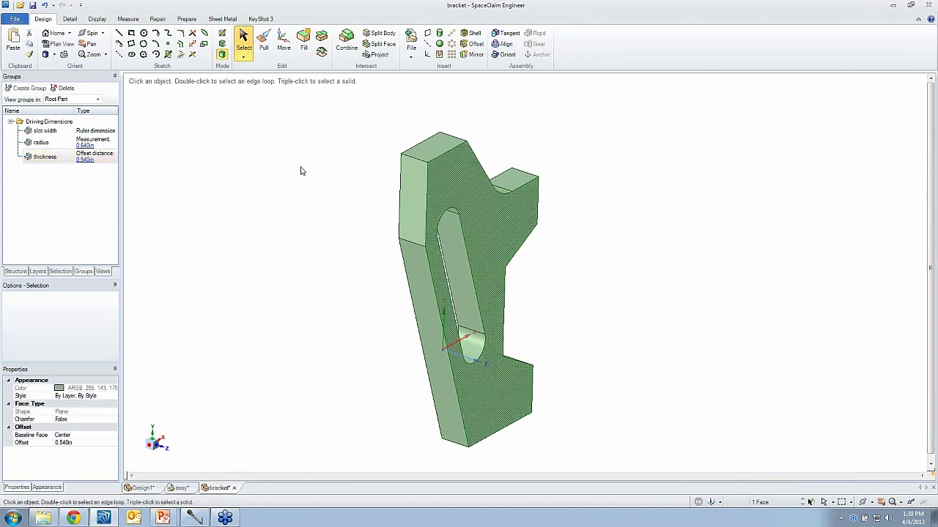
click(86, 163)
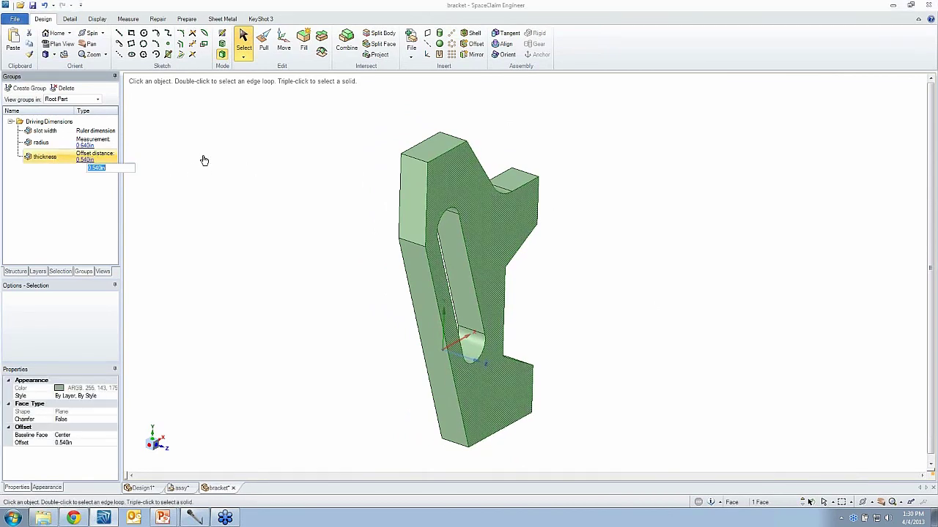
key(BackSpace)
text(0.5)
key(Return)
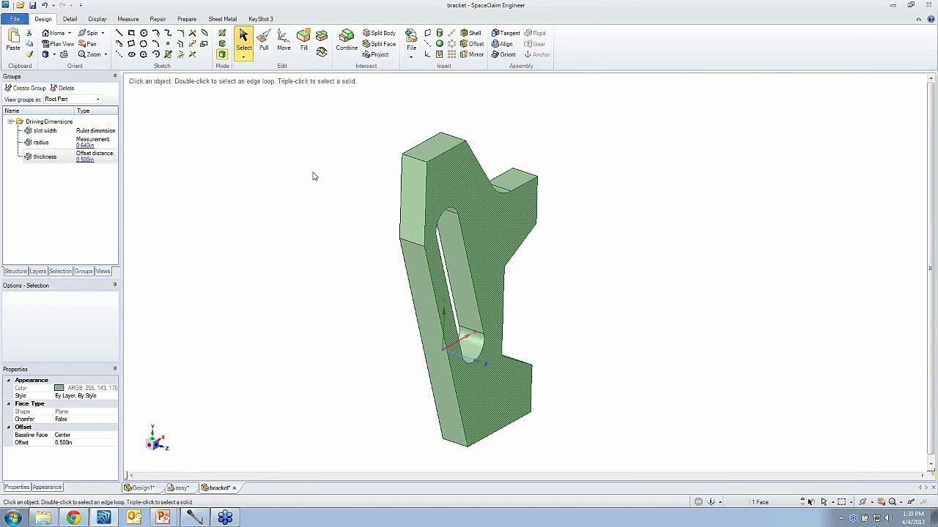
click(312, 177)
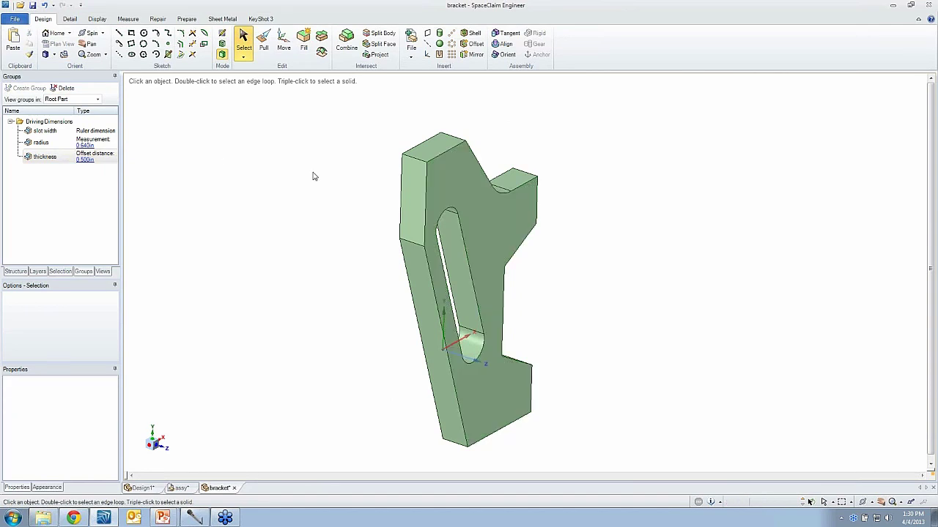
click(186, 19)
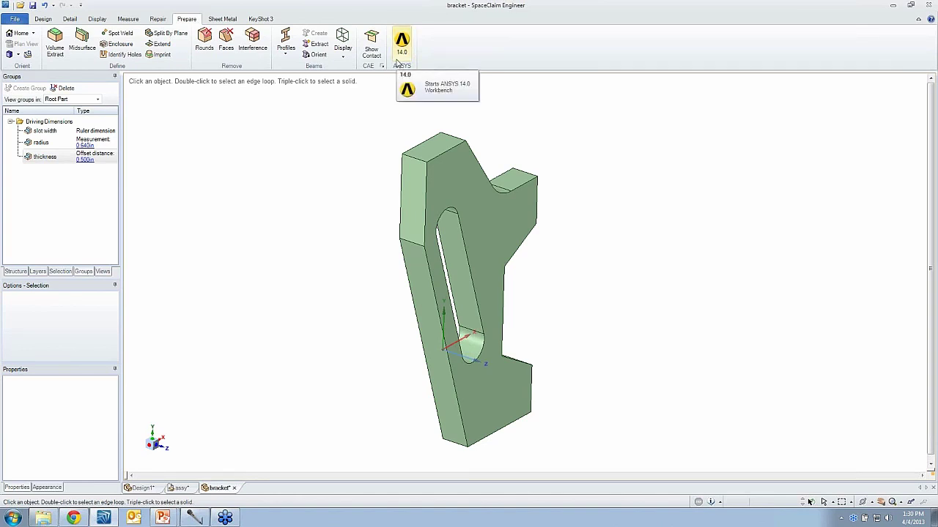
scroll(351, 50, up, 1)
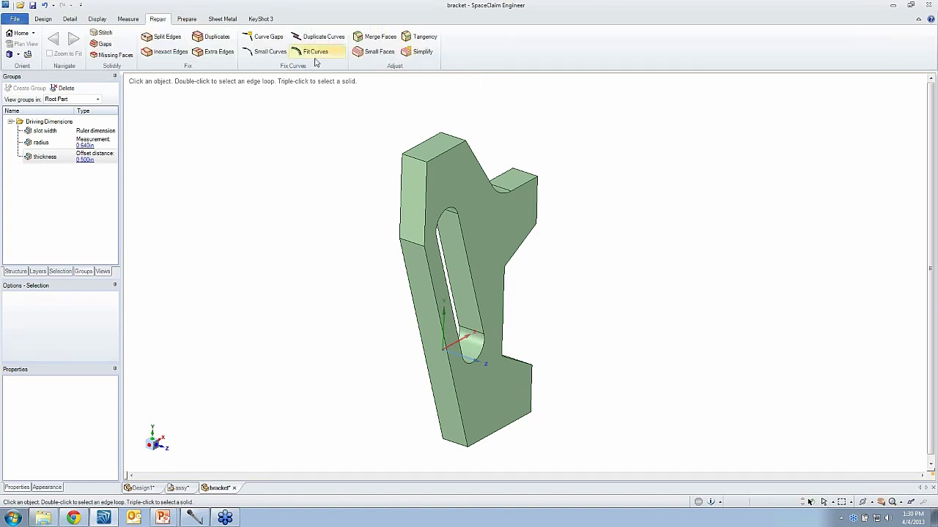
click(42, 18)
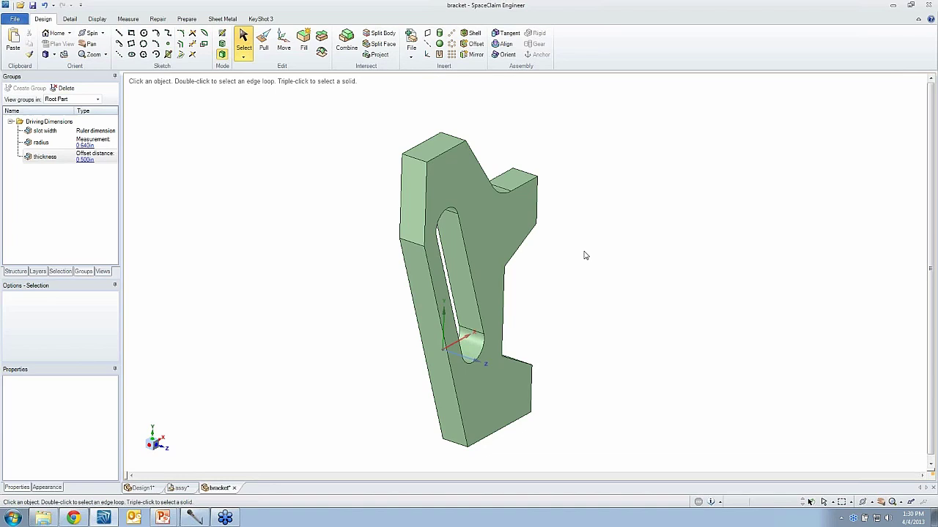
right_drag(584, 255, 584, 221)
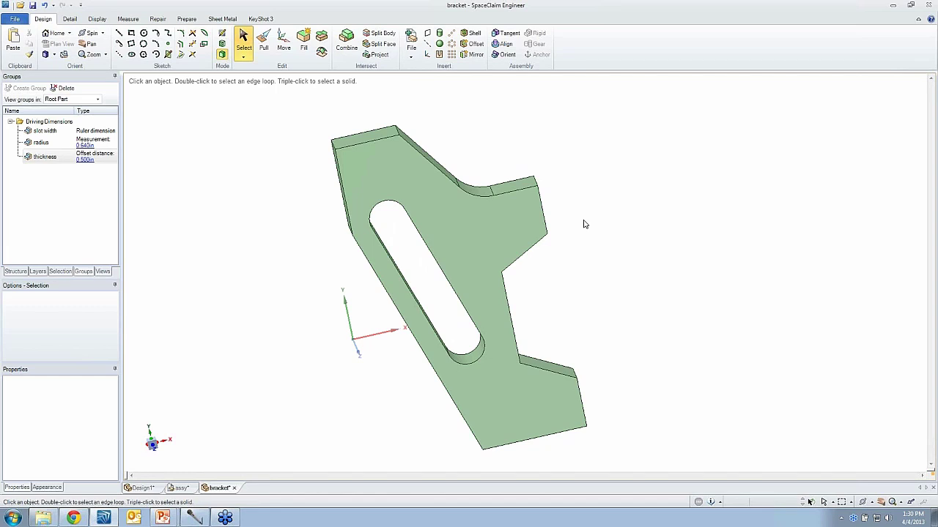
middle_drag(584, 221, 599, 232)
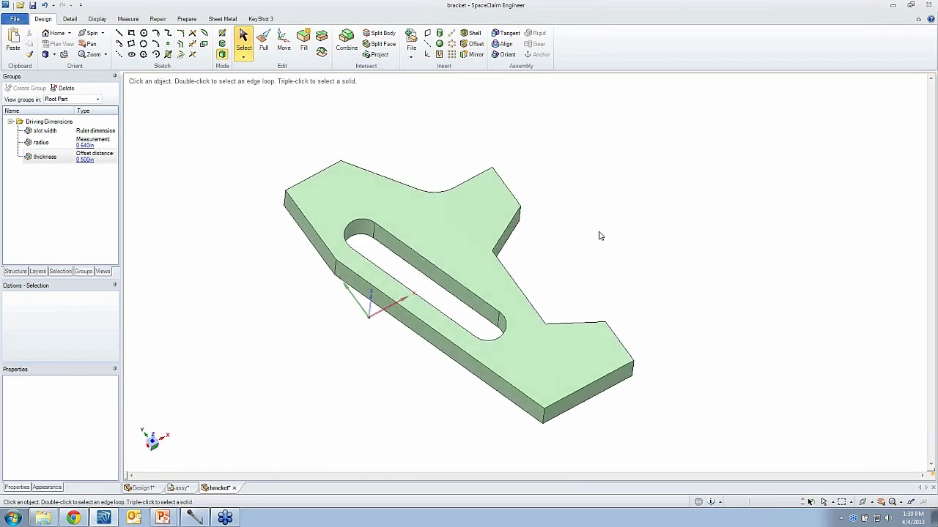